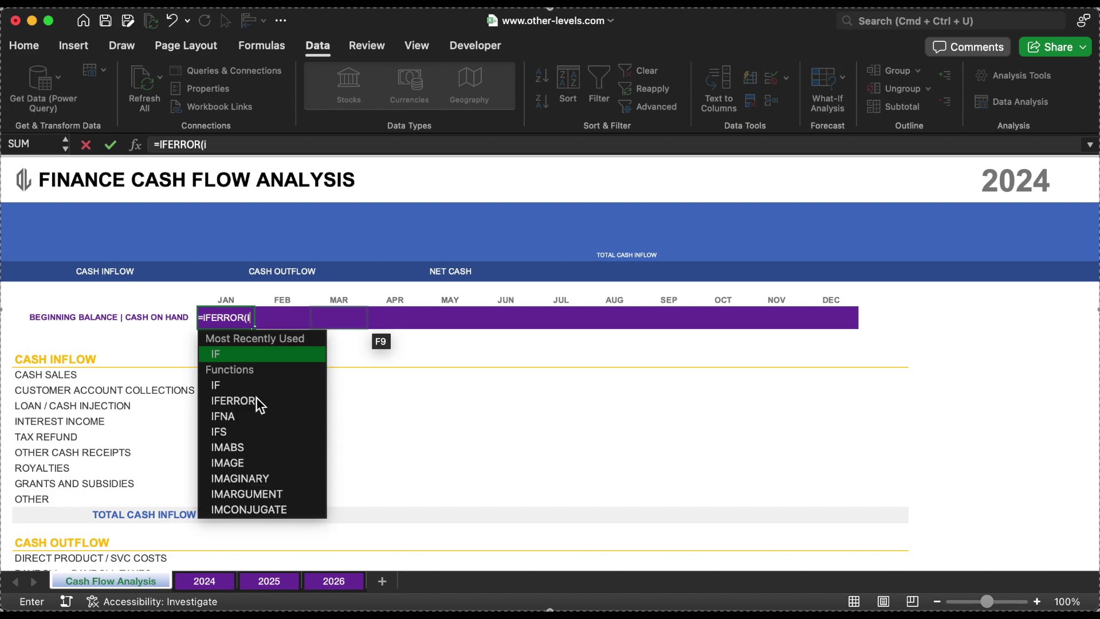
Enter =IFERROR(INDIRECT("'" &Q1 & "'!D6:p39"), "NO DATA") in January's beginning balance cell
double_click(252, 372)
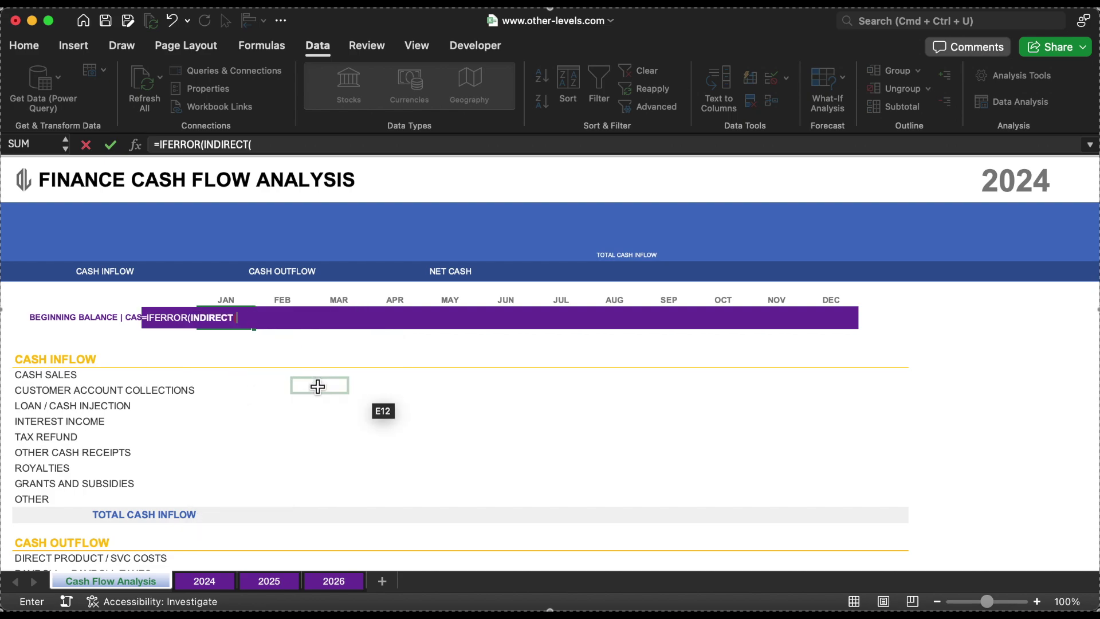
click(1022, 178)
text(& ""!D6)
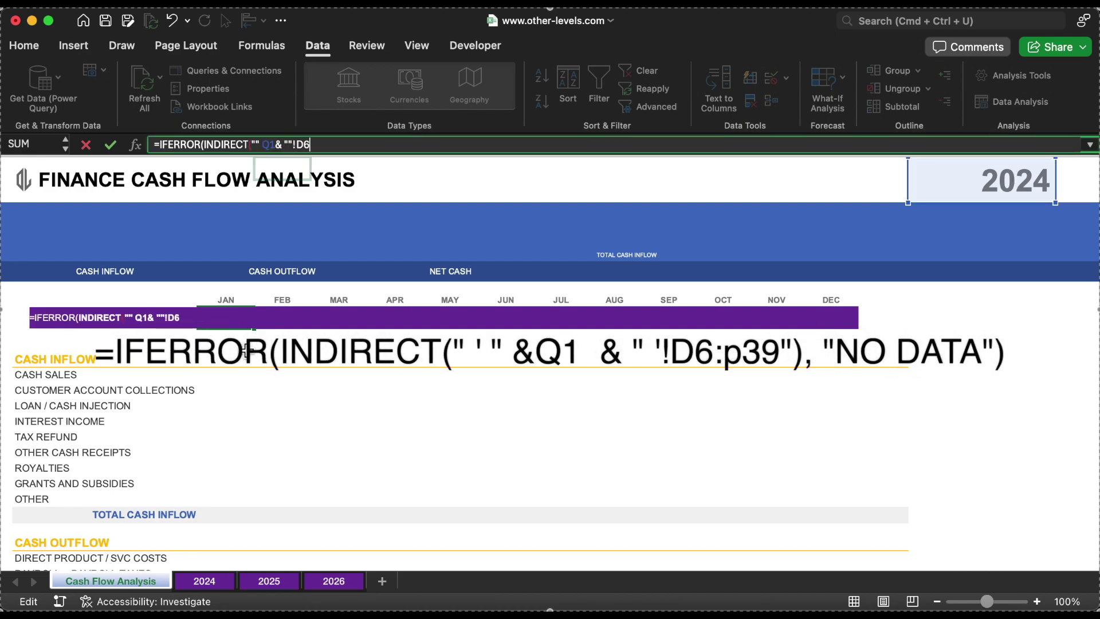
text(:p39," No)
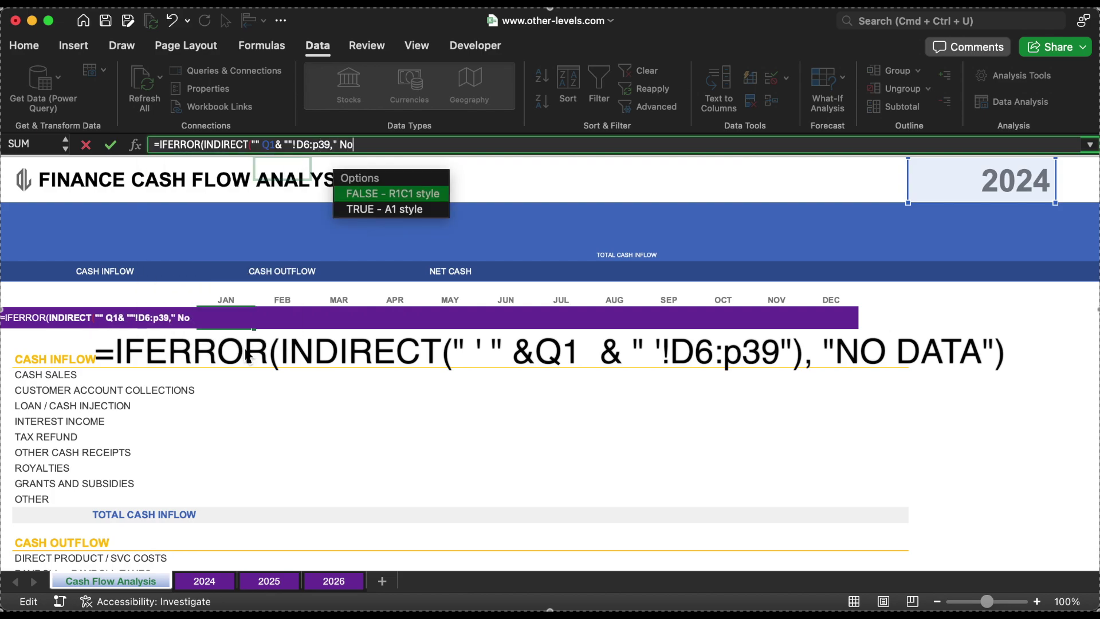
text("))
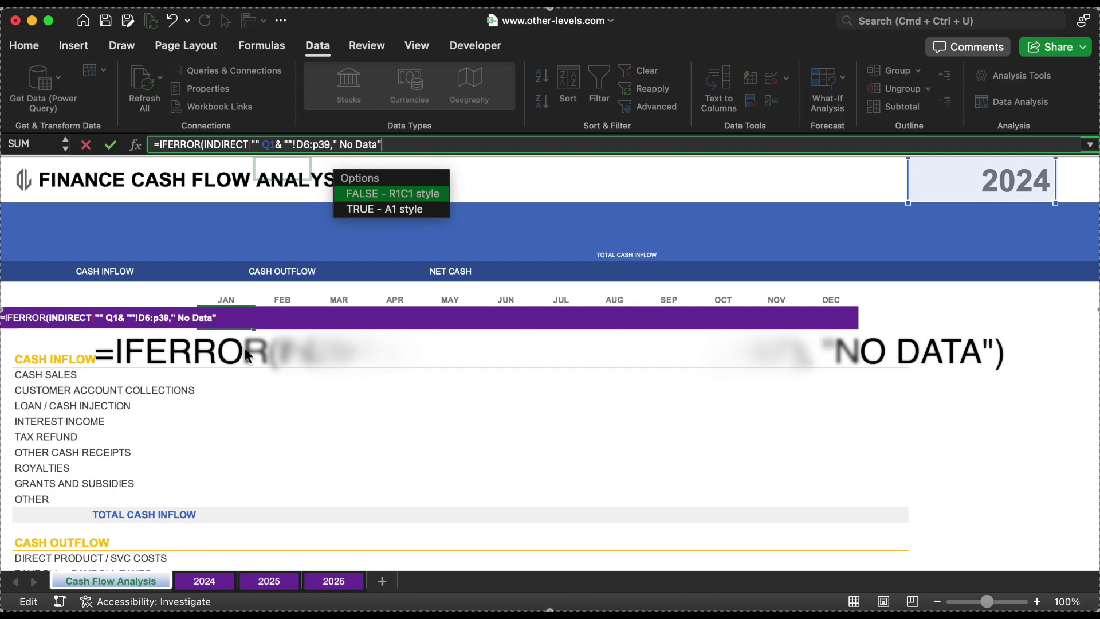
key(Return)
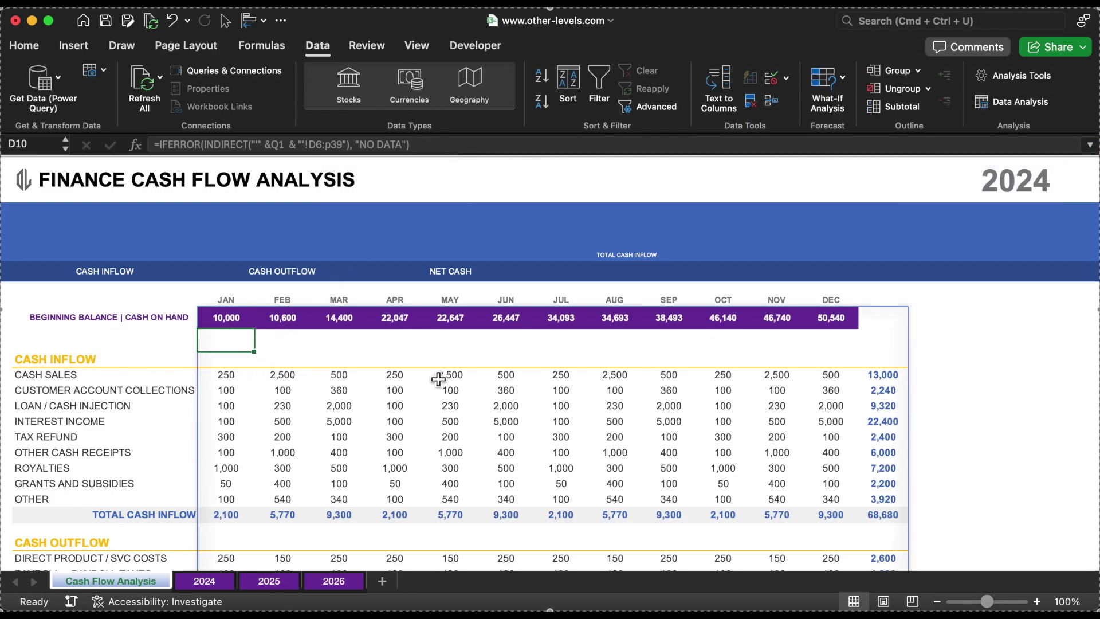
Check the populated cash flow table down to the month ending cash position, and set the year selector in Q1 to 2024
scroll(438, 379, down, 10)
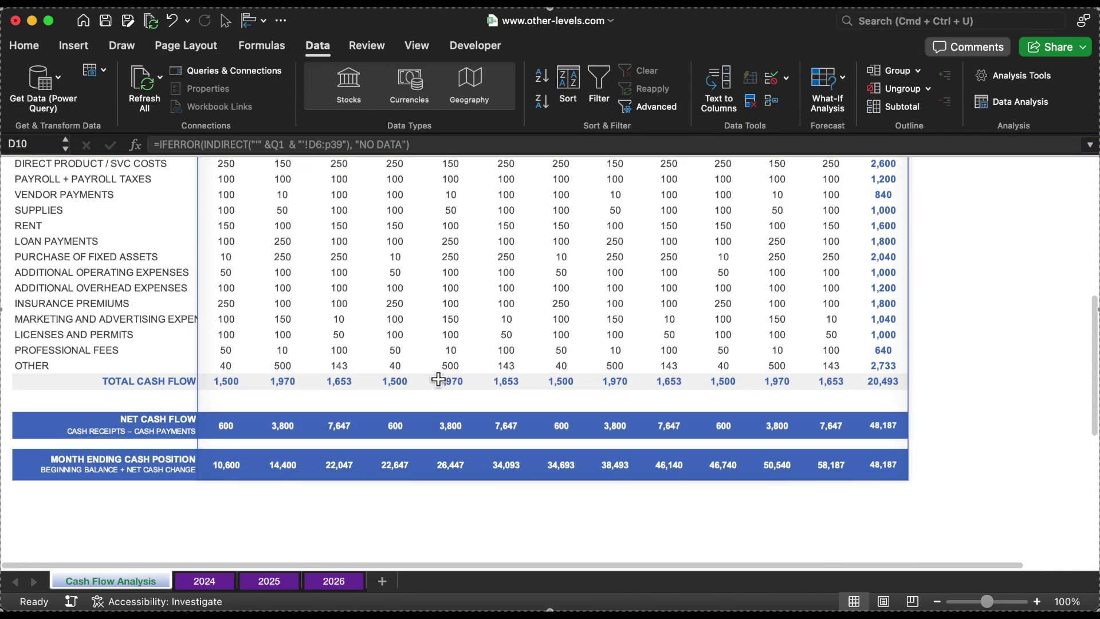
scroll(438, 378, up, 10)
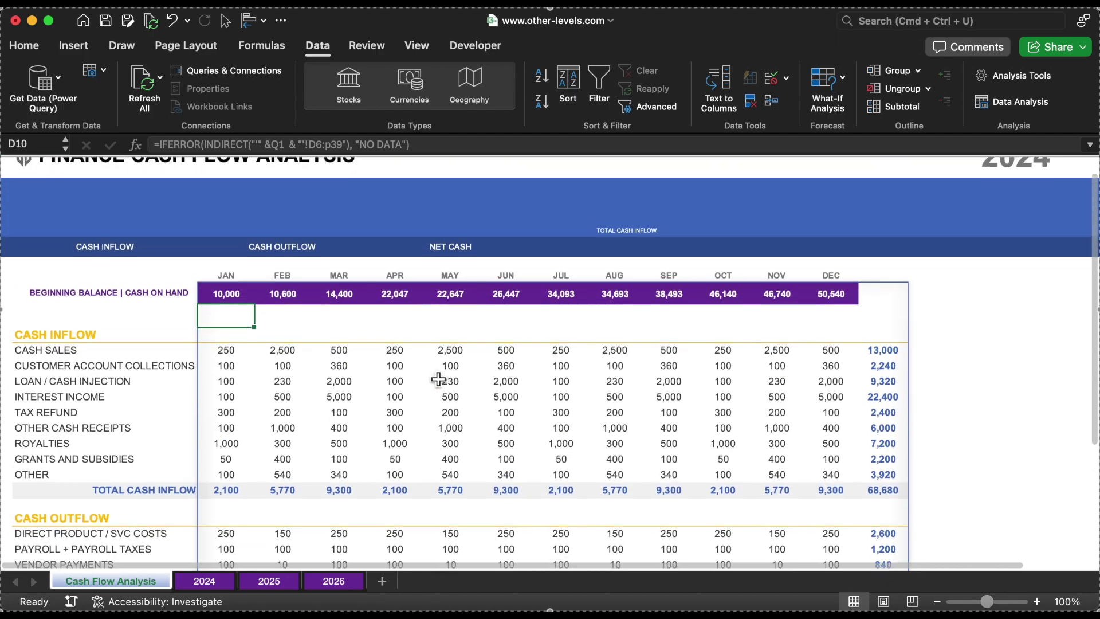
scroll(438, 379, up, 2)
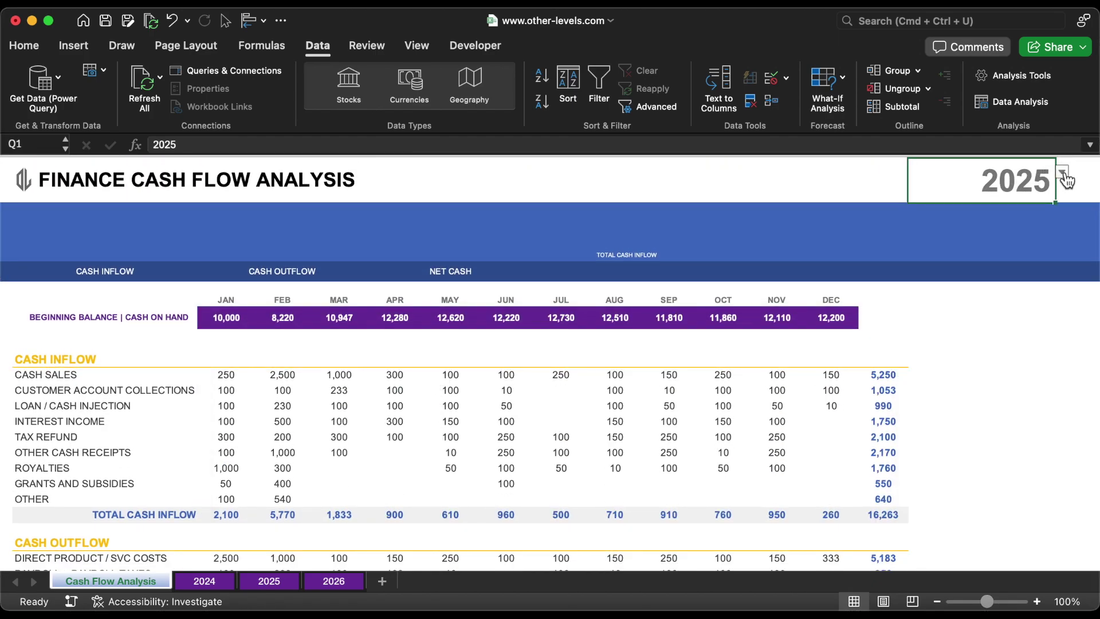
click(1063, 173)
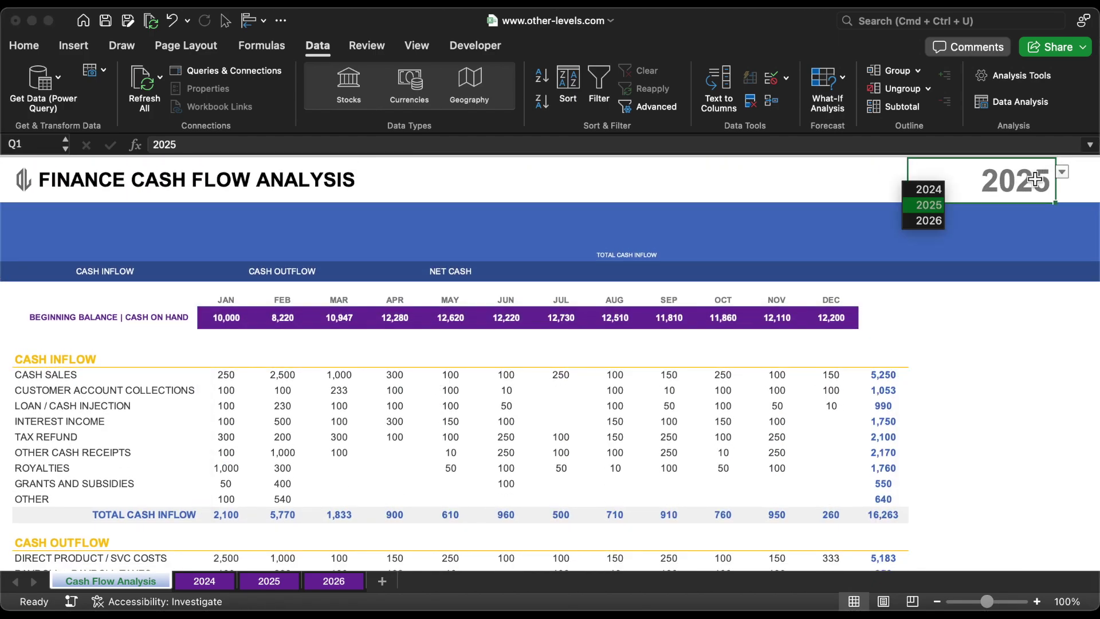
click(932, 192)
Sum the monthly Total Cash Inflow row, starting at D21, in banner cell B3 above the CASH INFLOW label
click(115, 220)
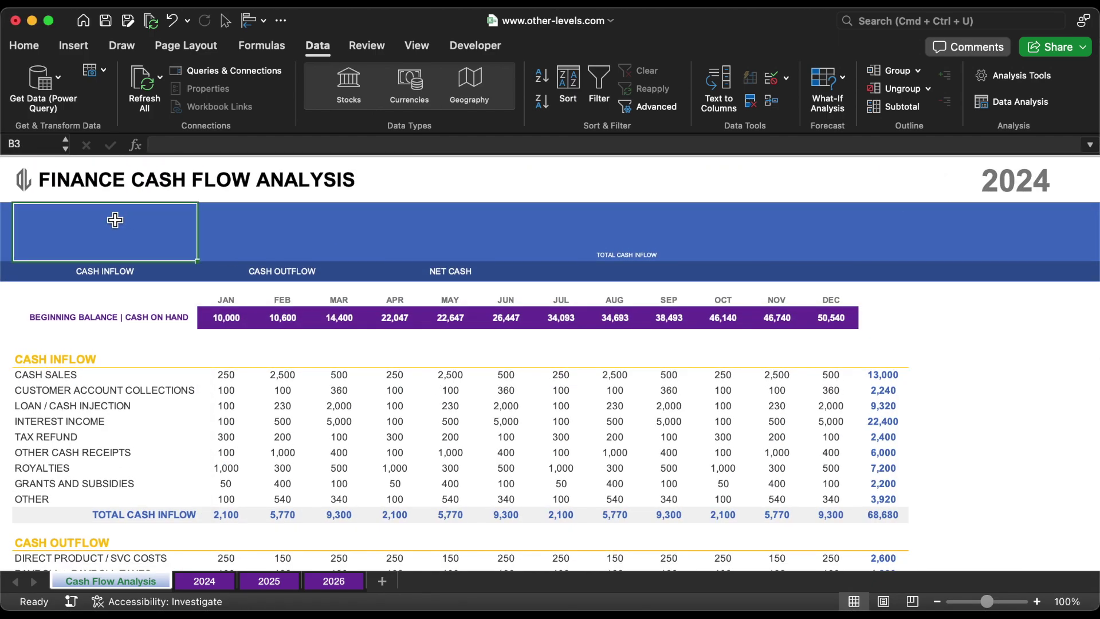
text(=sum)
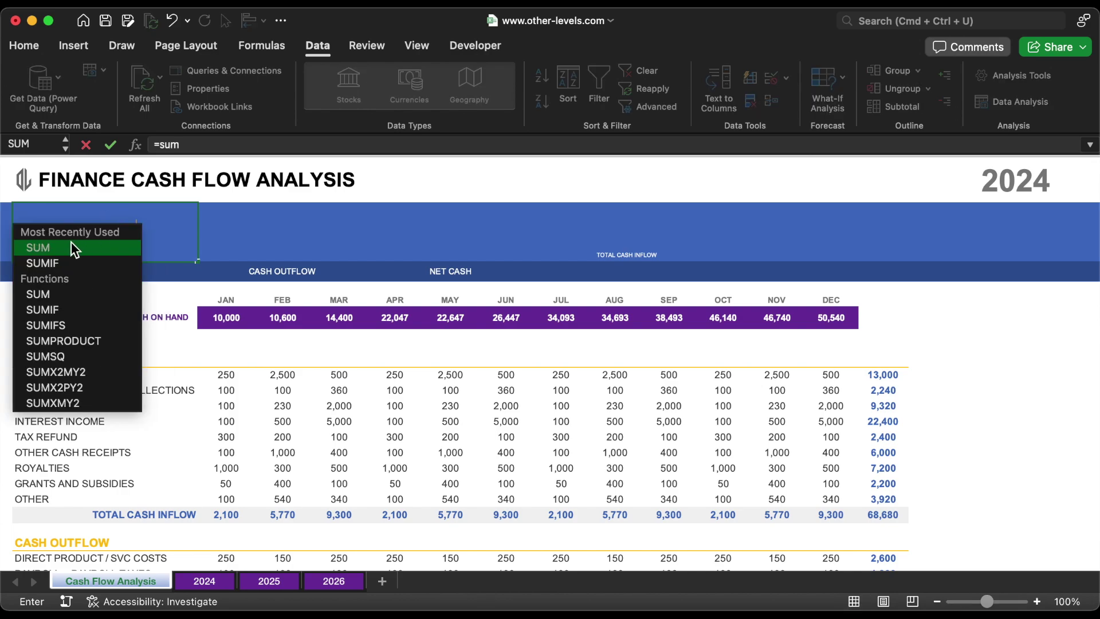
double_click(71, 242)
click(233, 514)
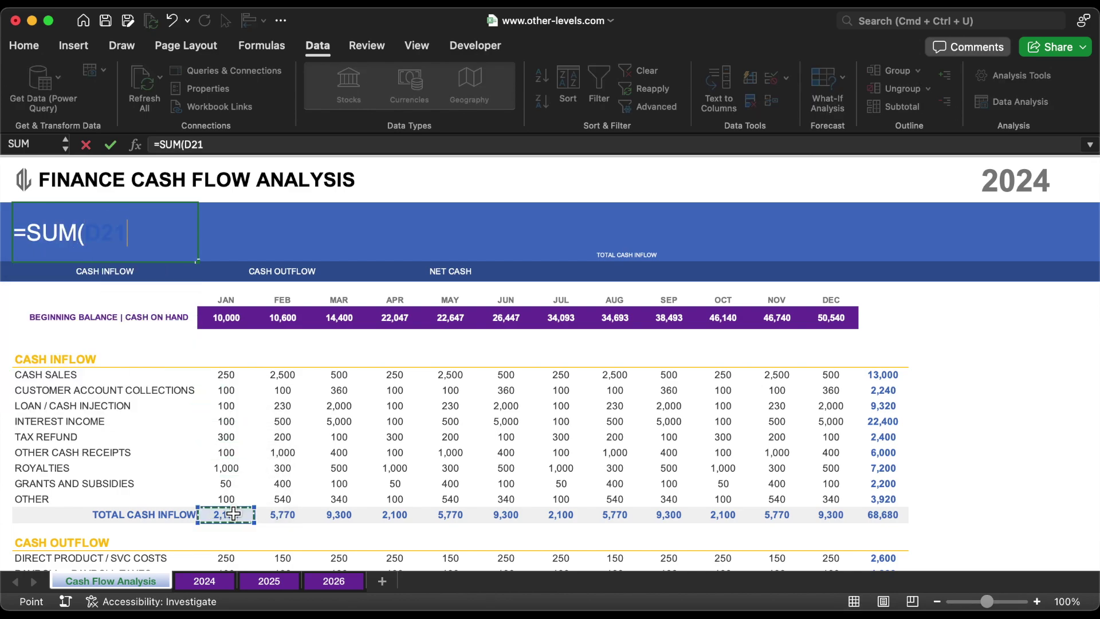
key(Return)
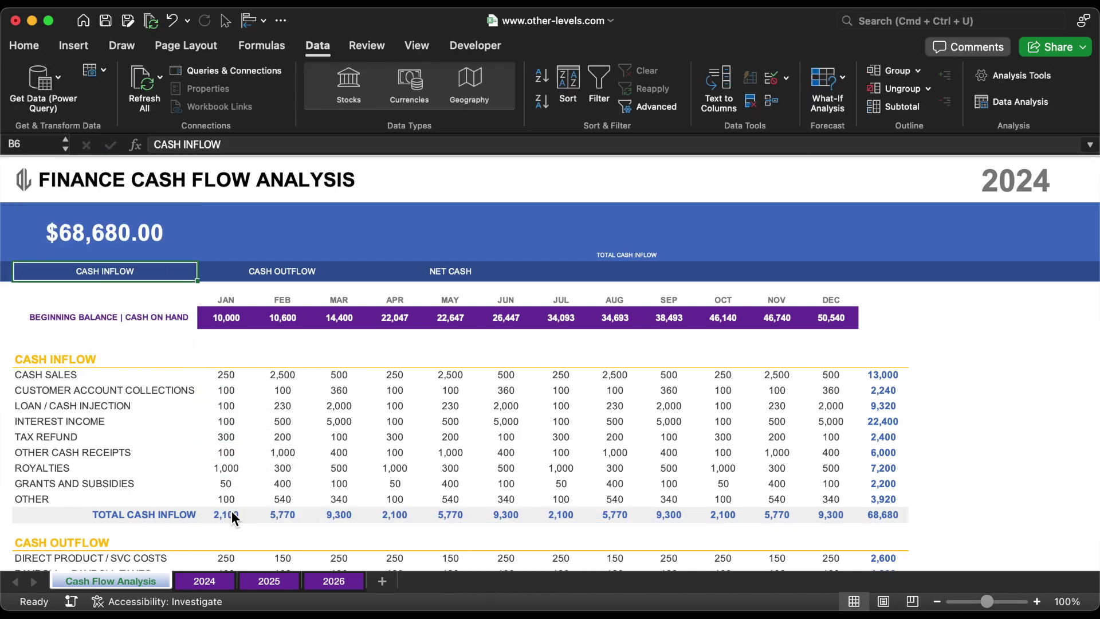
Sum the monthly totals row of the cash outflow section, starting at D38, in the banner cell above the CASH OUTFLOW label
click(266, 235)
text(=sum)
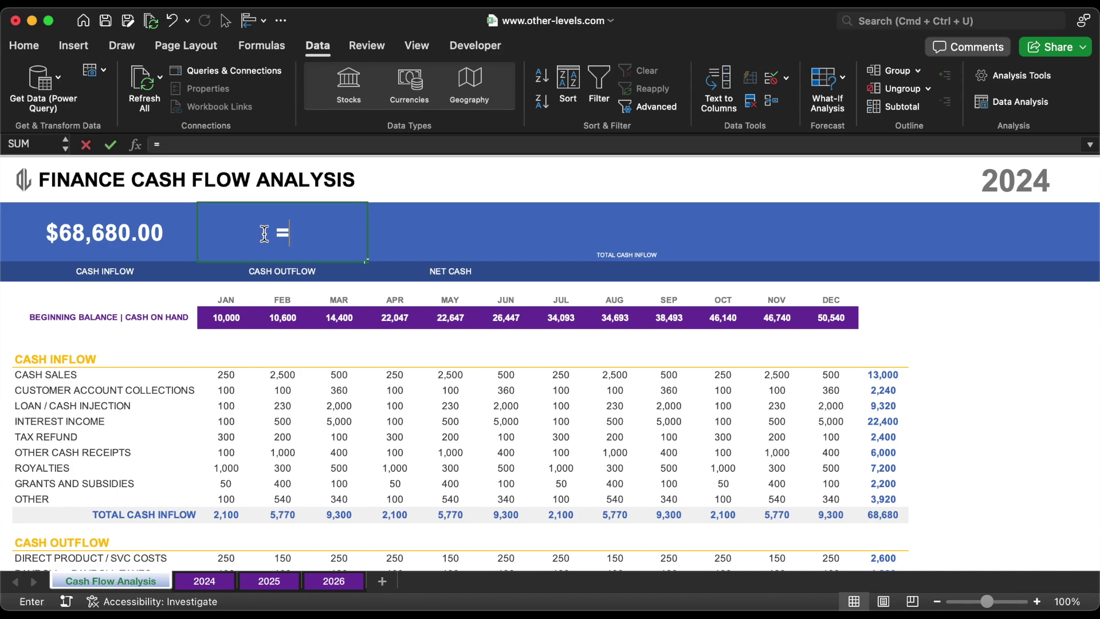
double_click(267, 247)
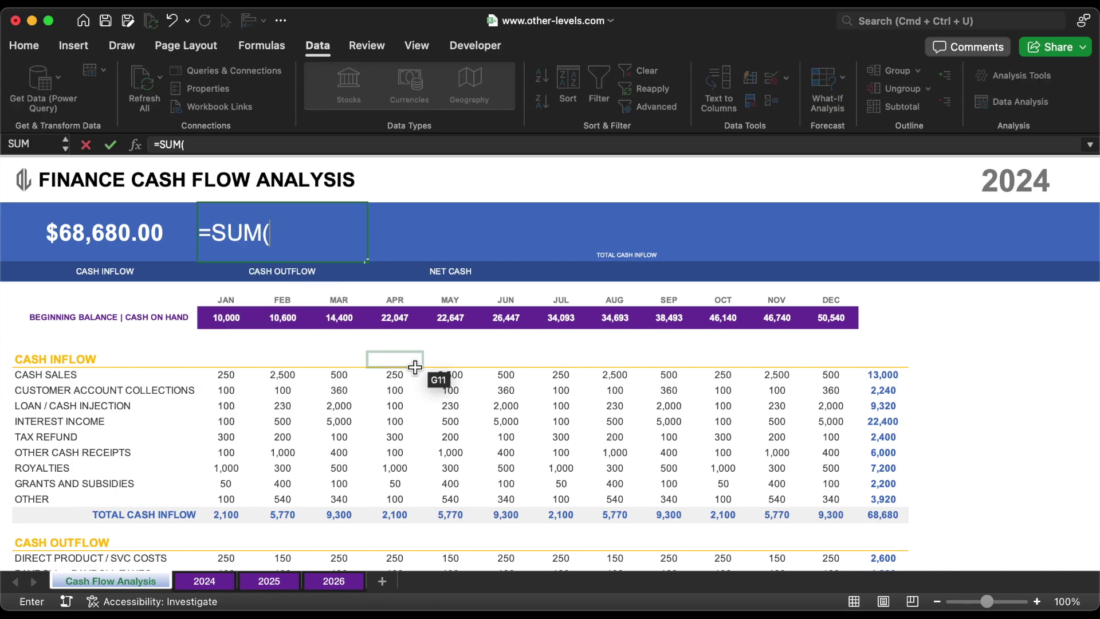
scroll(344, 430, down, 5)
click(235, 535)
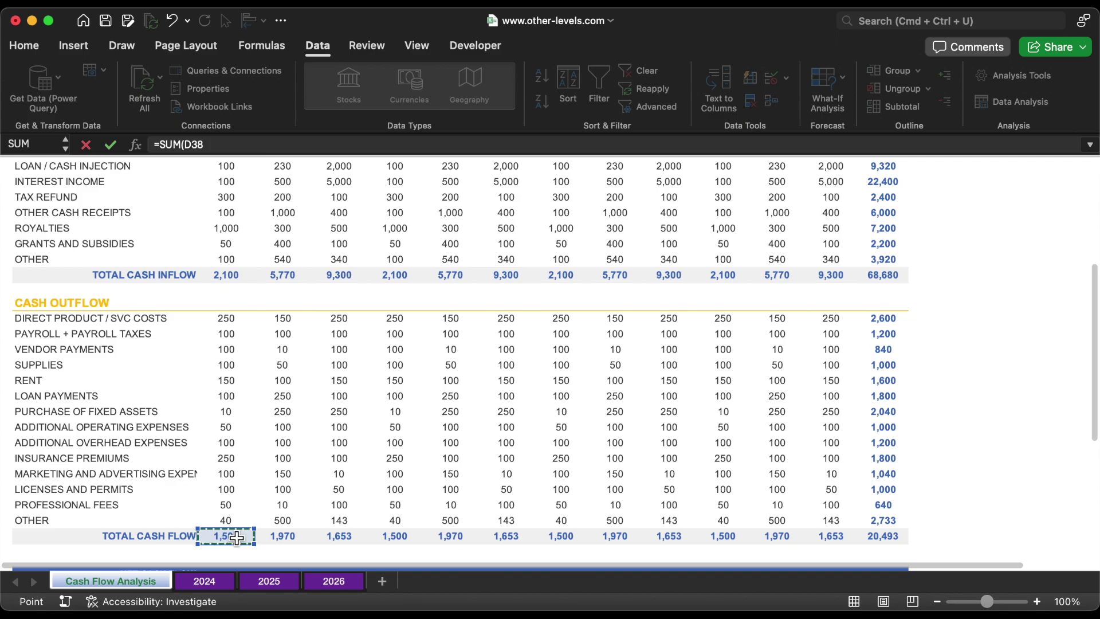
key(Escape)
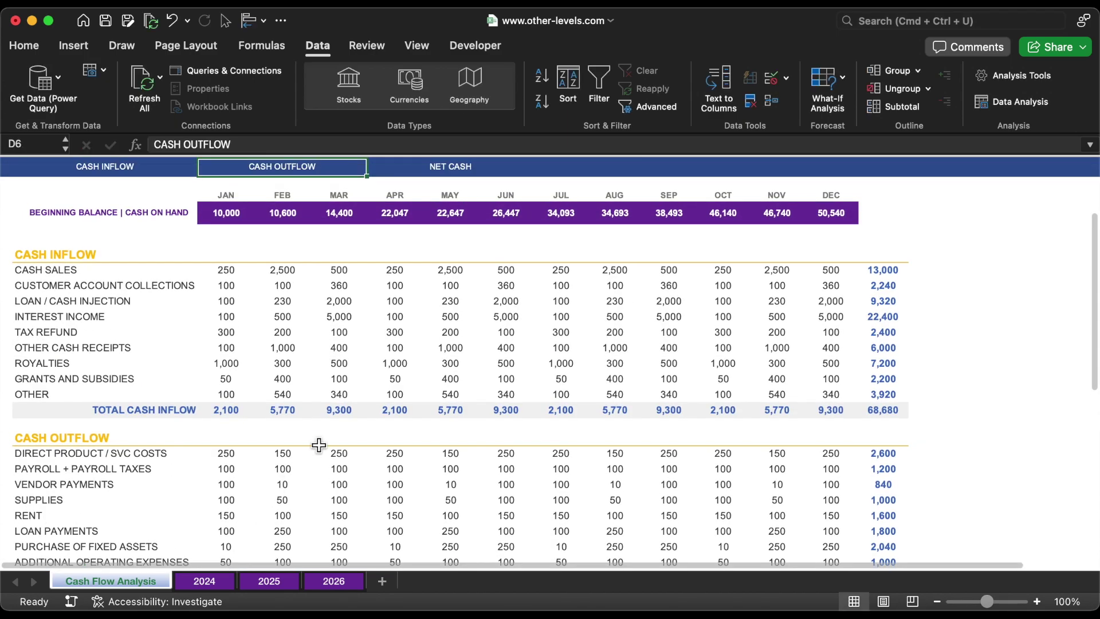
Calculate net cash above the NET CASH label by subtracting the cash outflow total from the cash inflow total in B3
scroll(335, 446, up, 3)
click(454, 231)
text(=)
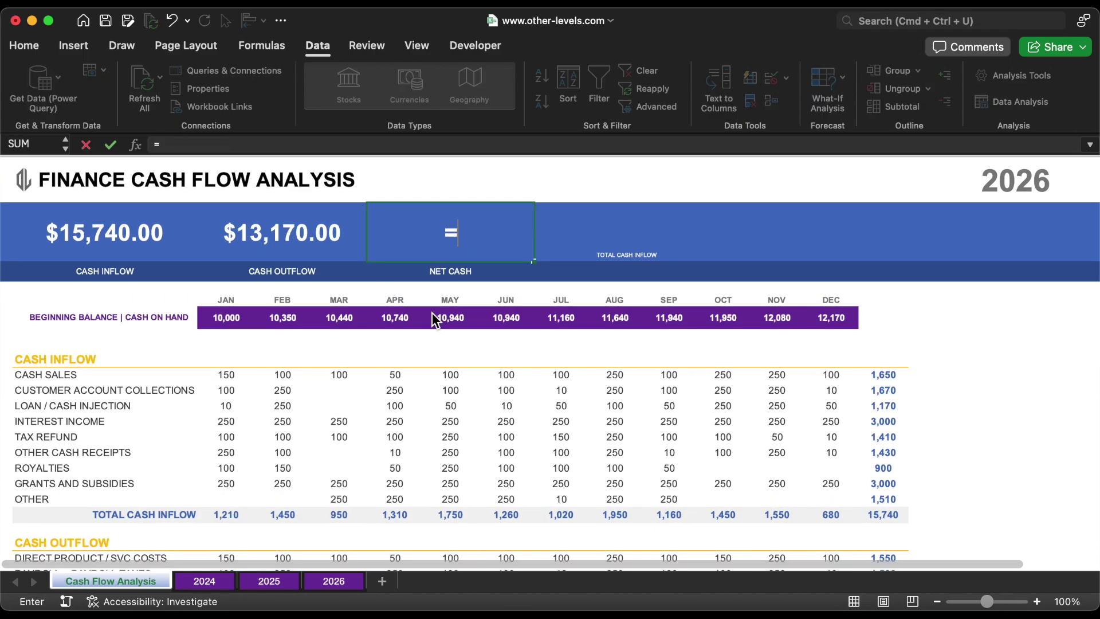
click(95, 228)
text(-)
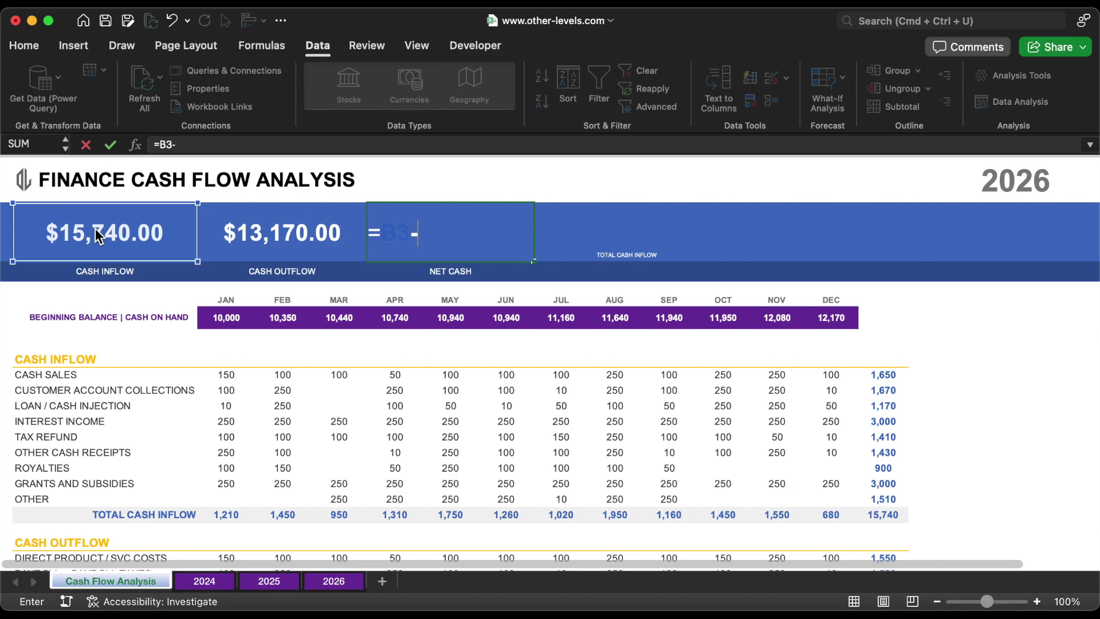
click(252, 228)
key(Return)
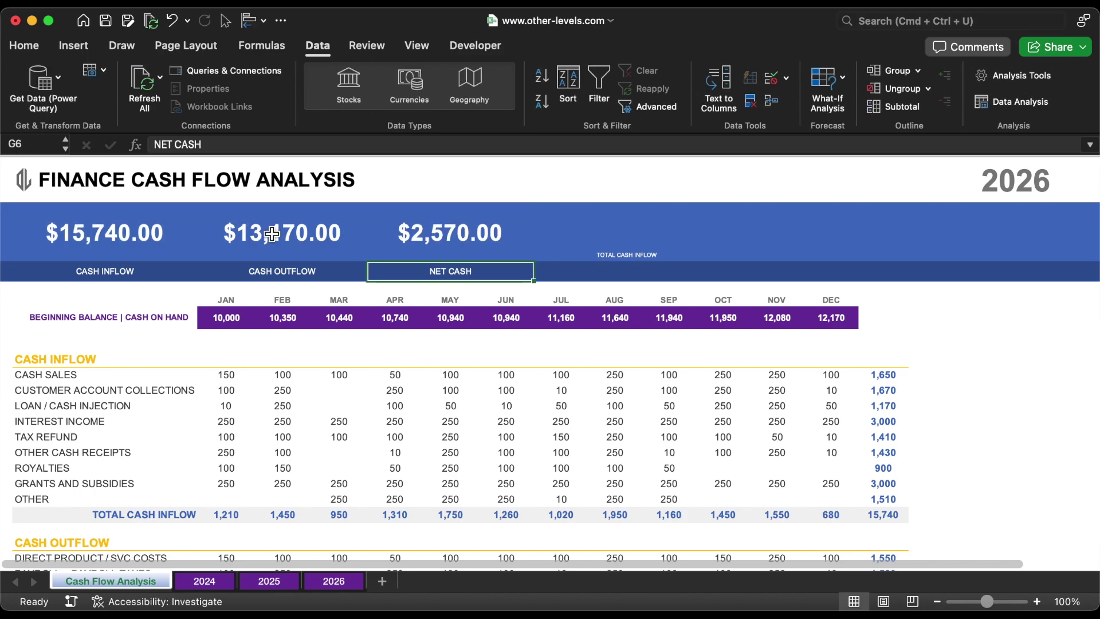
Insert a basic 2-D line chart from the JAN to DEC headers and the monthly Total Cash Inflow values
click(225, 300)
key(super+shift+Right)
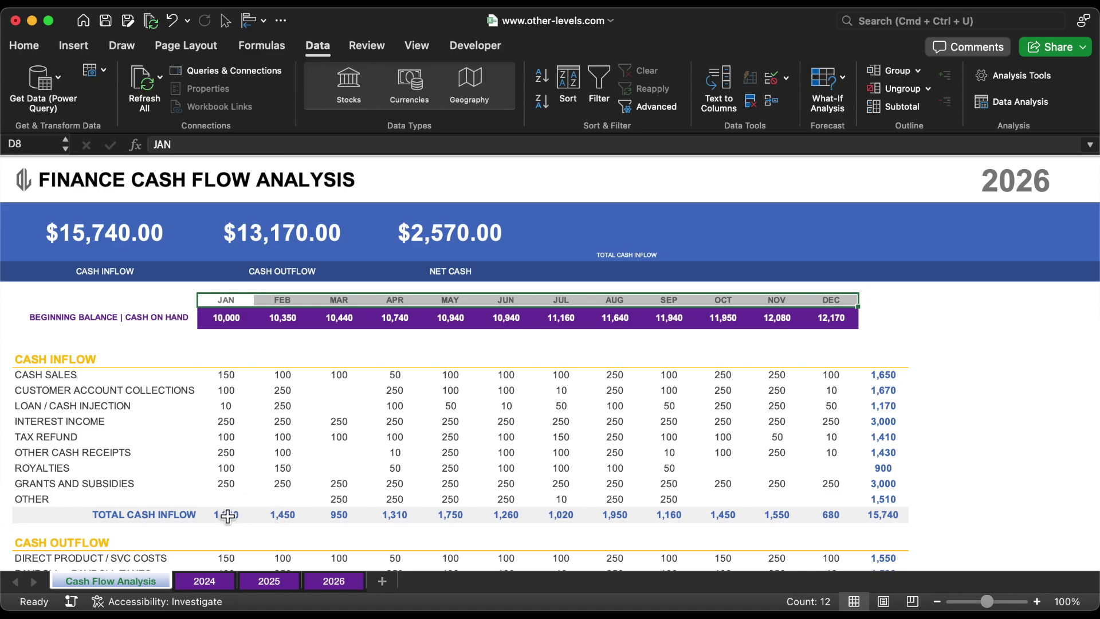
drag(228, 516, 830, 514)
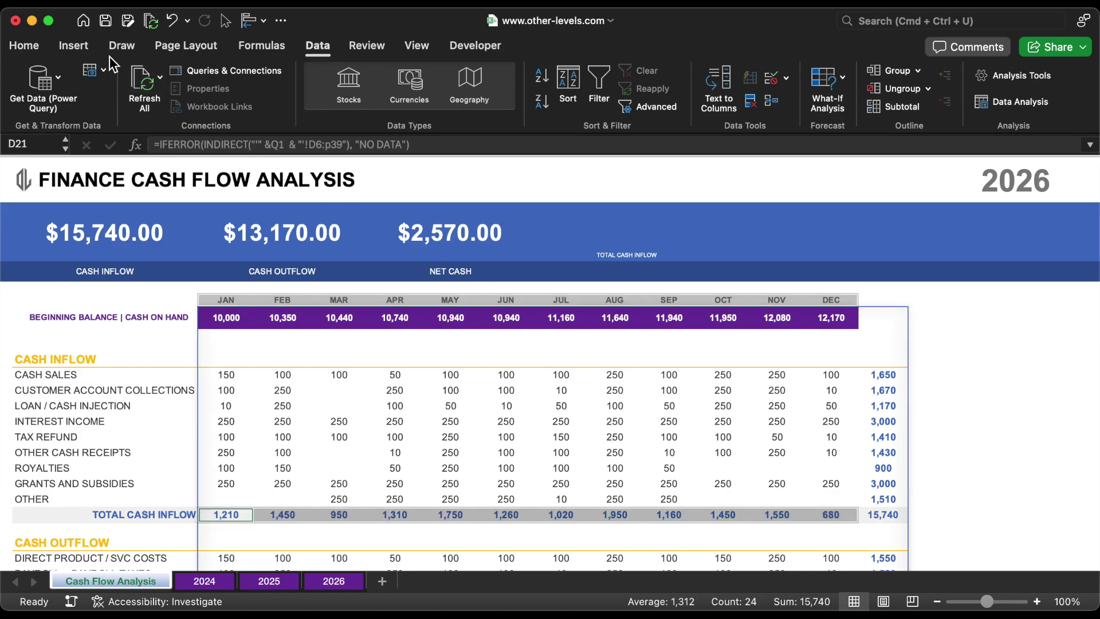
click(73, 46)
click(484, 86)
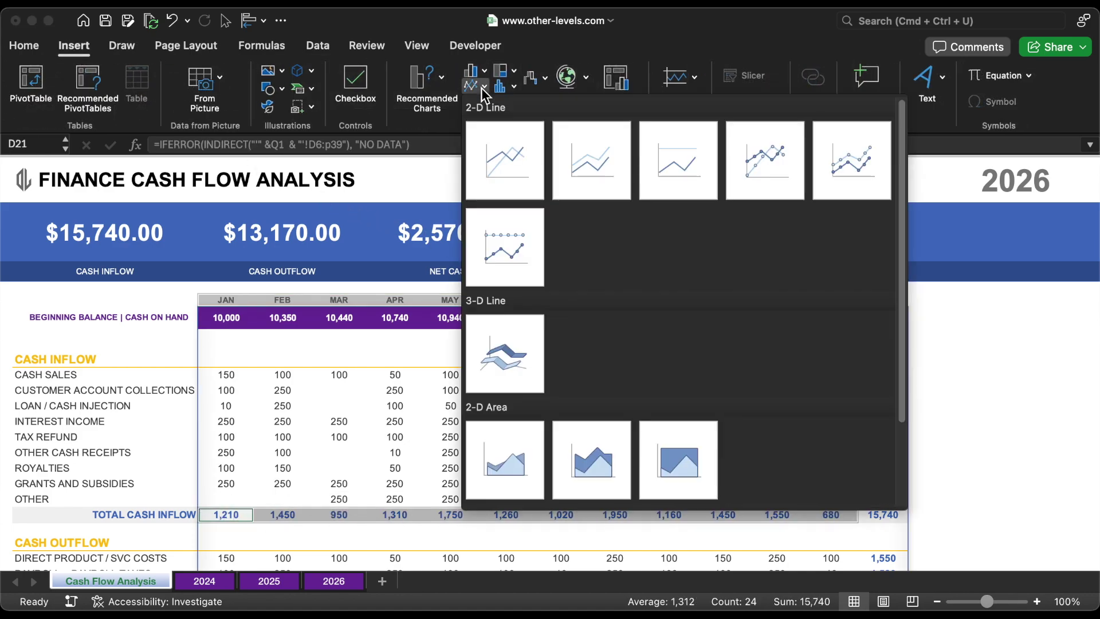
click(506, 153)
Fit the line chart over the blue banner beside NET CASH at about 8.5" wide by 1.65" high, and delete its title
drag(928, 288, 1077, 289)
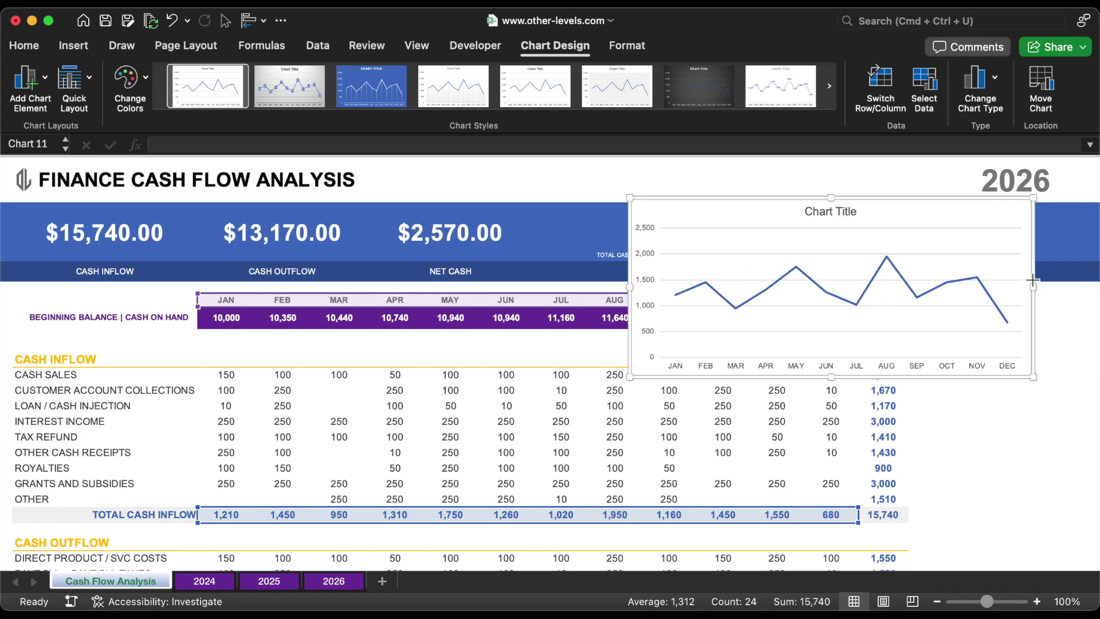
scroll(621, 238, right, 5)
drag(621, 238, 662, 182)
drag(793, 232, 893, 239)
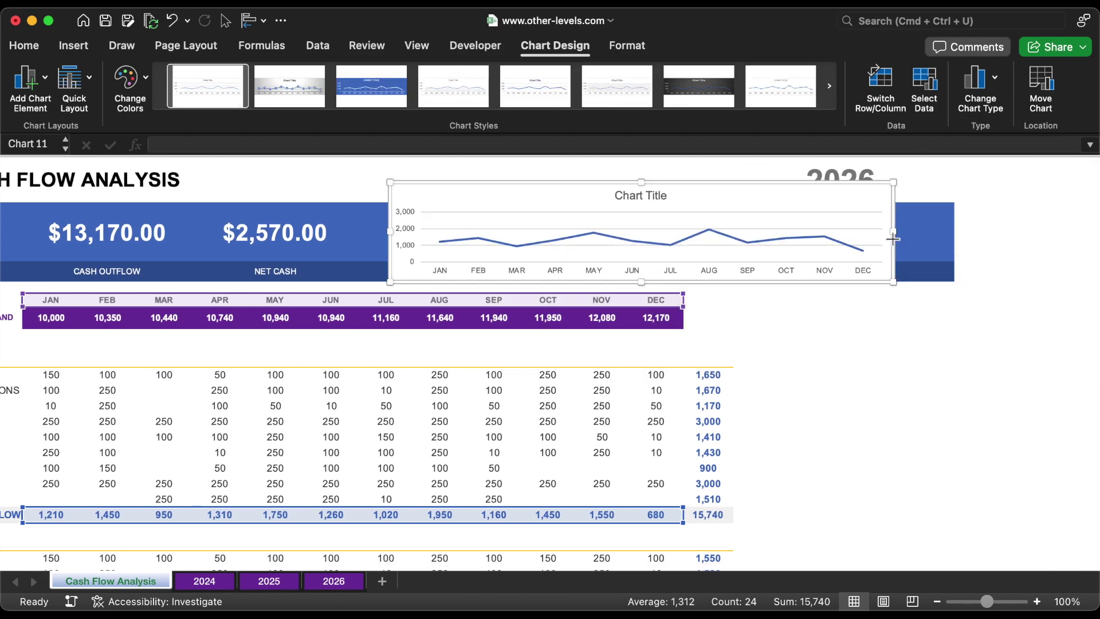
key(Delete)
Set the chart area to no outline and no fill, and delete the vertical axis labels
click(627, 45)
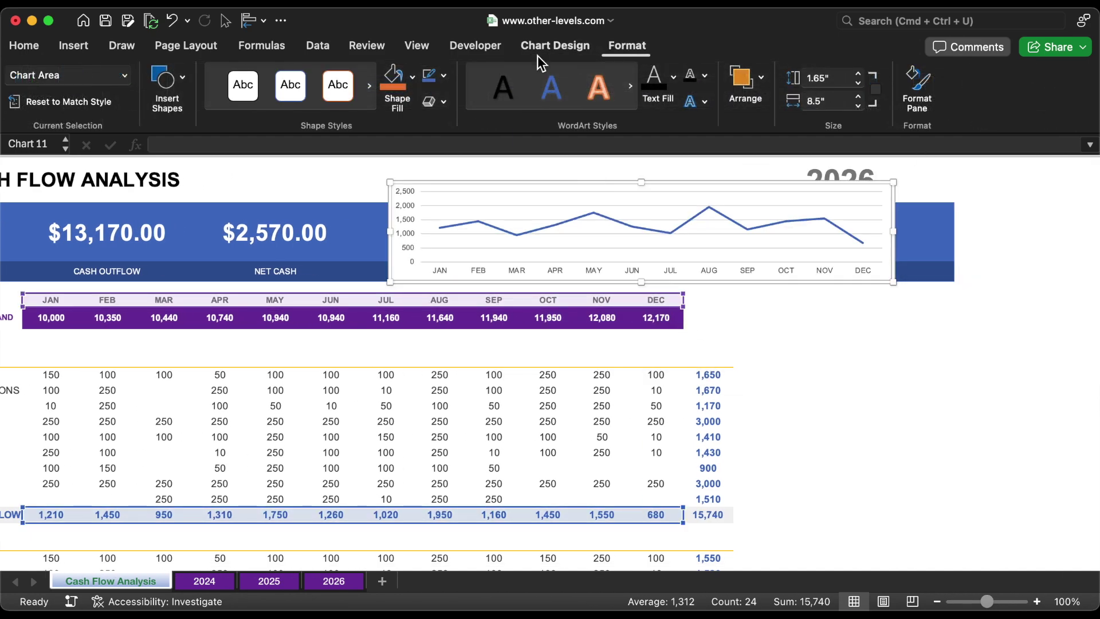
click(447, 75)
click(456, 125)
click(416, 76)
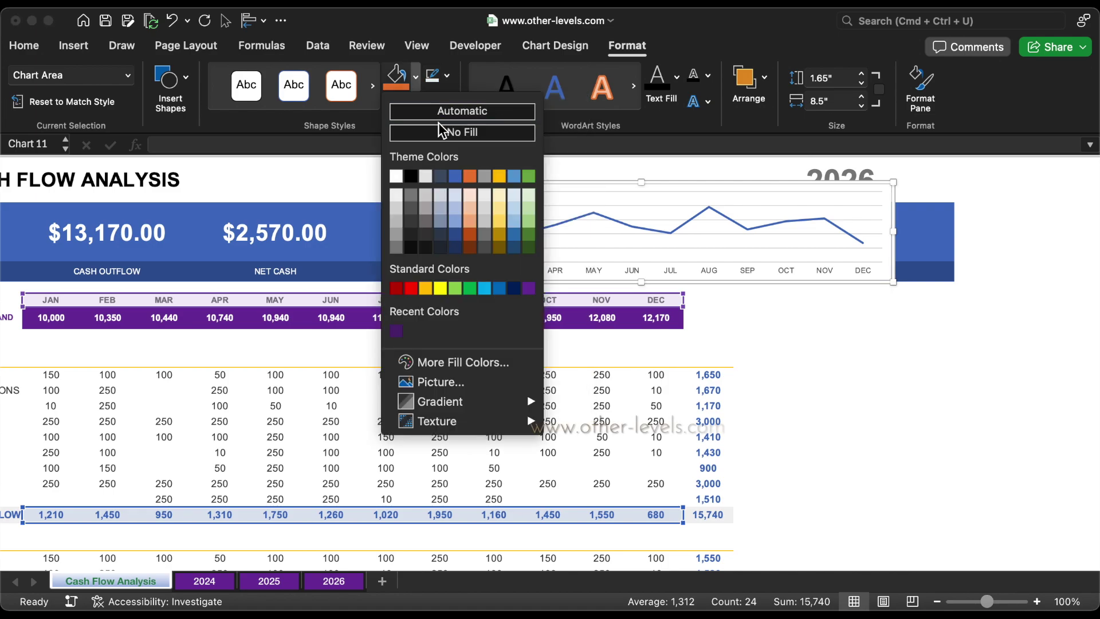
click(439, 136)
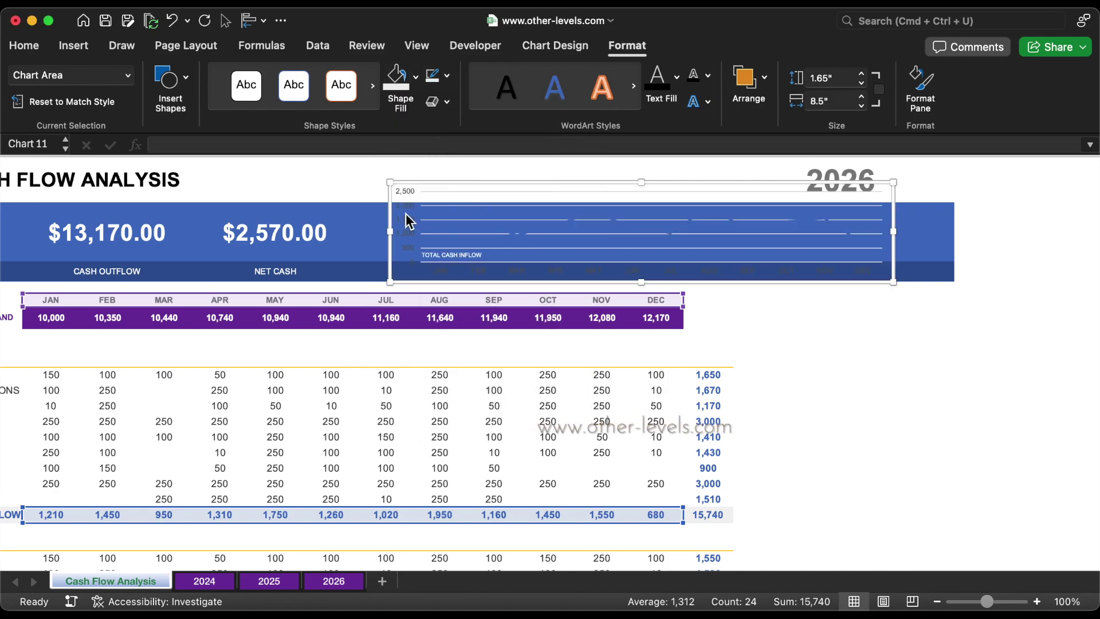
click(406, 218)
key(Delete)
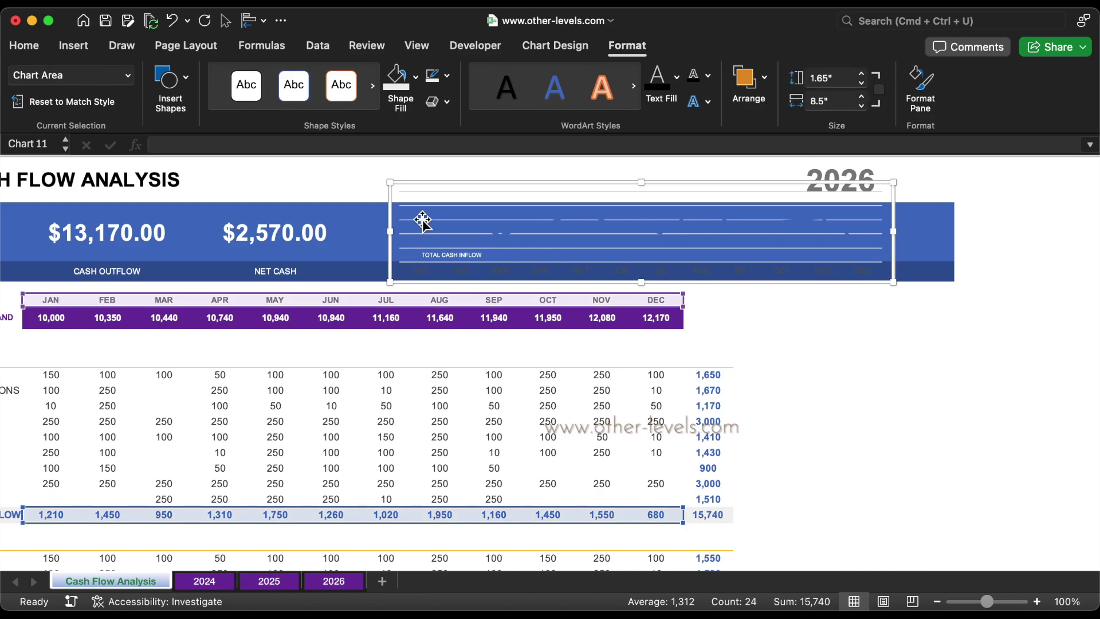
Format the chart's data series line as white with a ½ pt weight
click(462, 223)
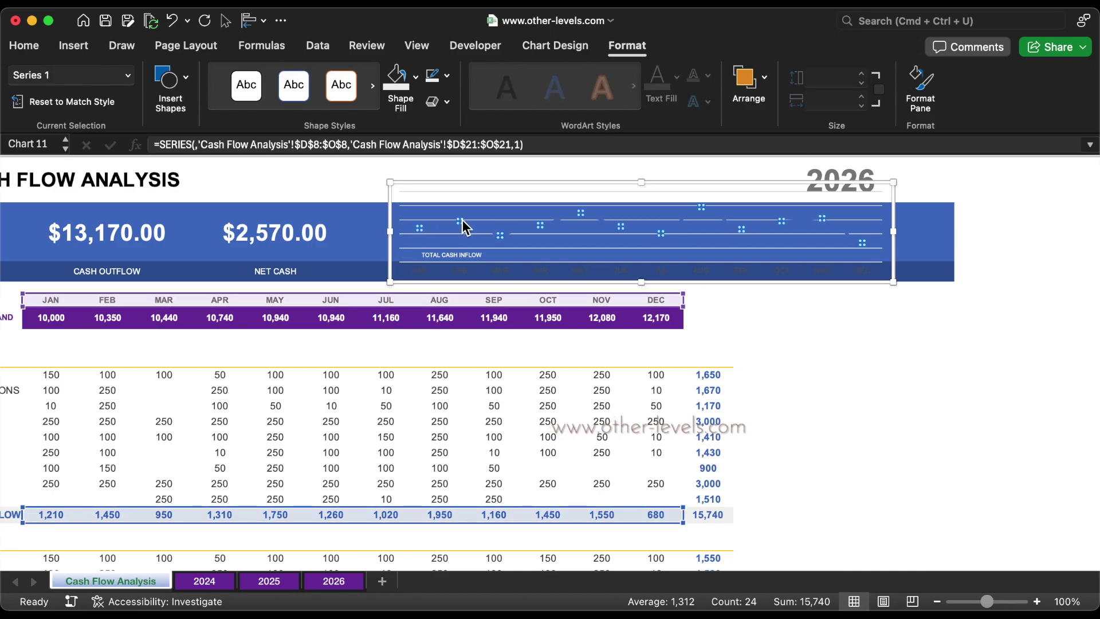
click(451, 82)
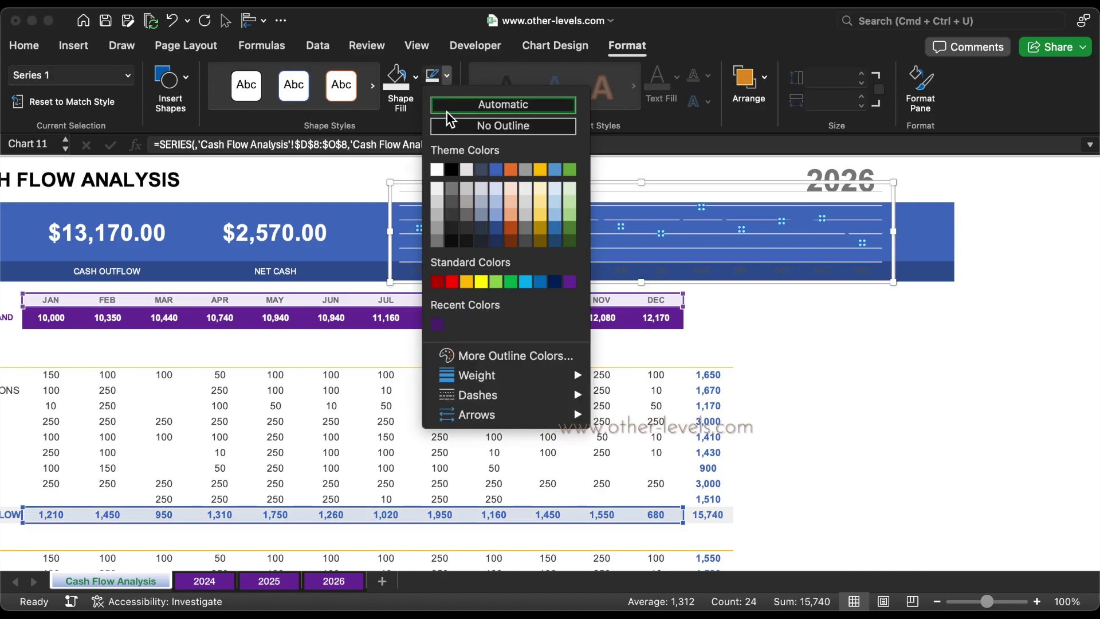
click(441, 167)
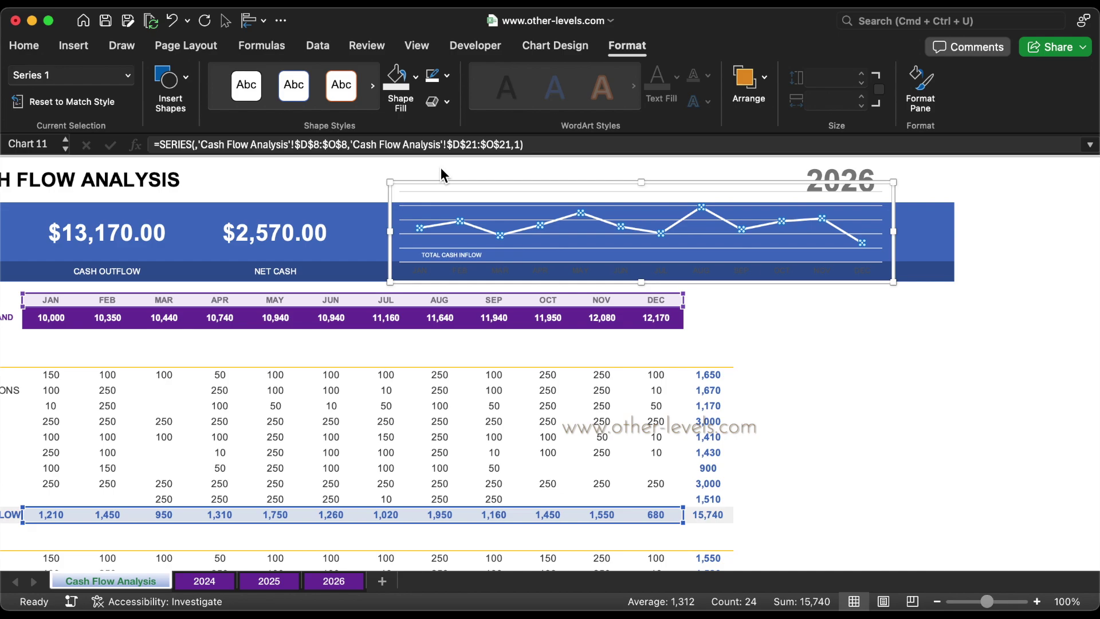
click(447, 75)
mouse_move(462, 382)
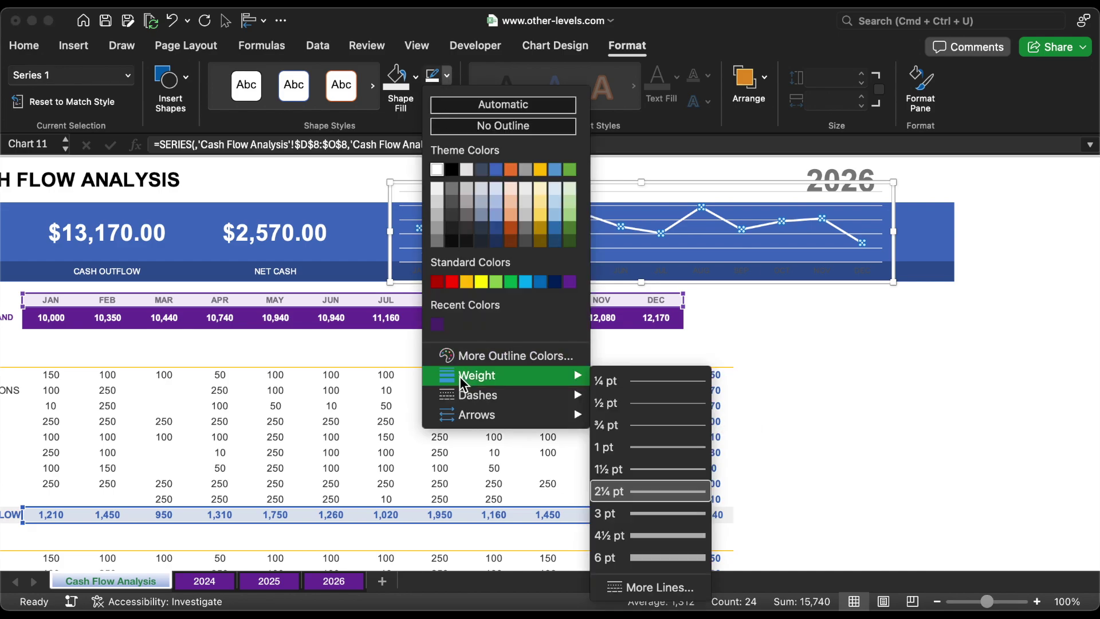
click(663, 403)
Turn on the smoothed line option for the data series and remove the chart's horizontal gridlines
key(super+1)
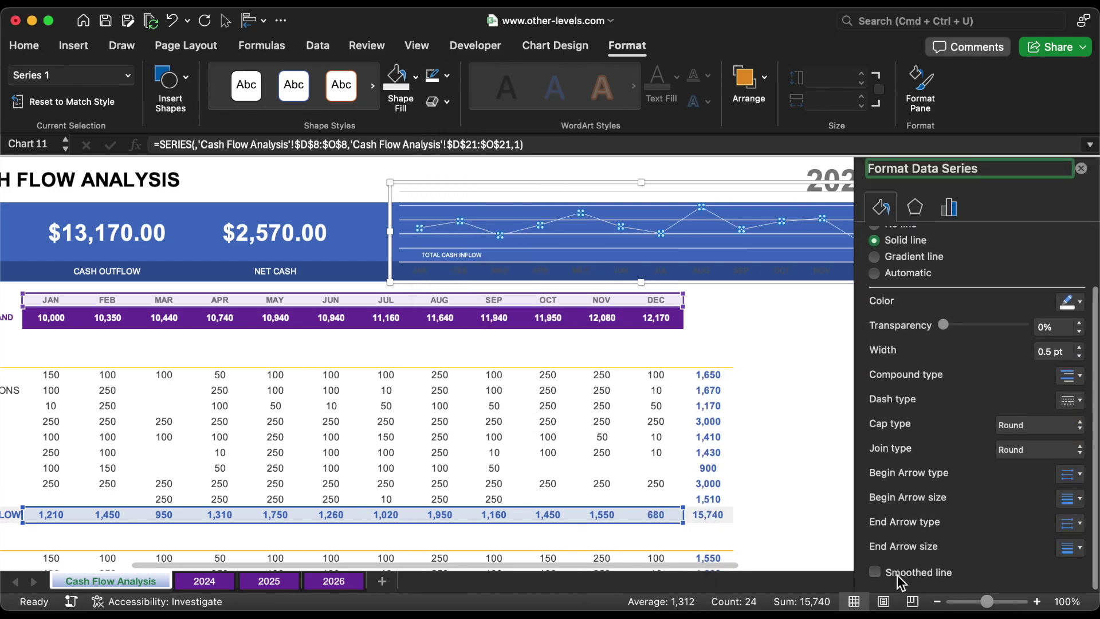
click(874, 566)
click(785, 250)
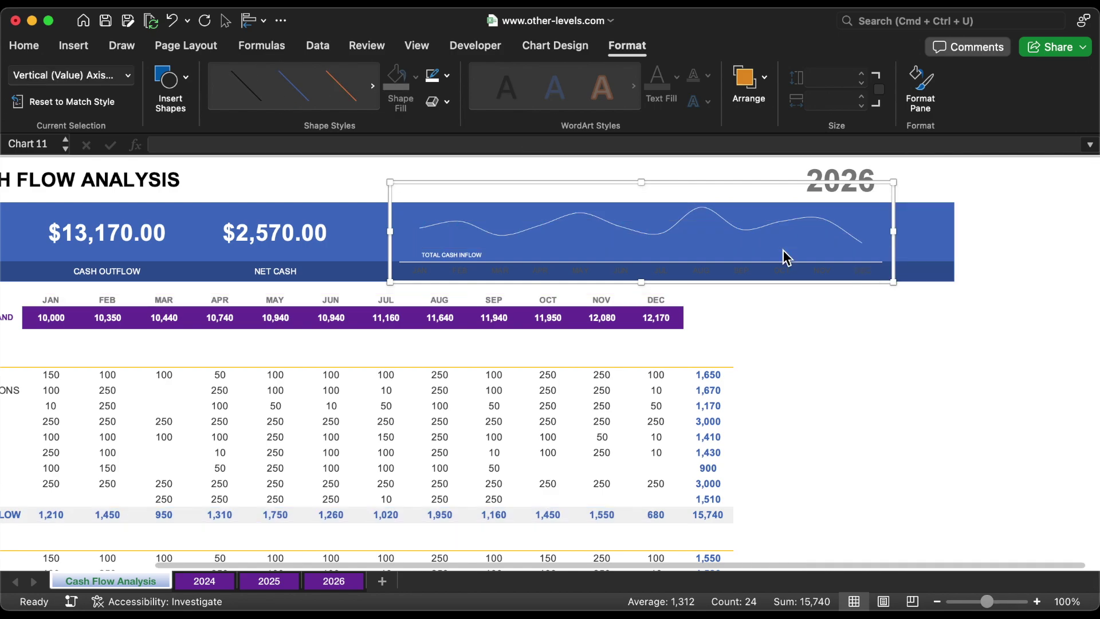
Set the line chart's month axis labels to white text and remove the horizontal axis line
click(756, 251)
click(745, 269)
click(678, 78)
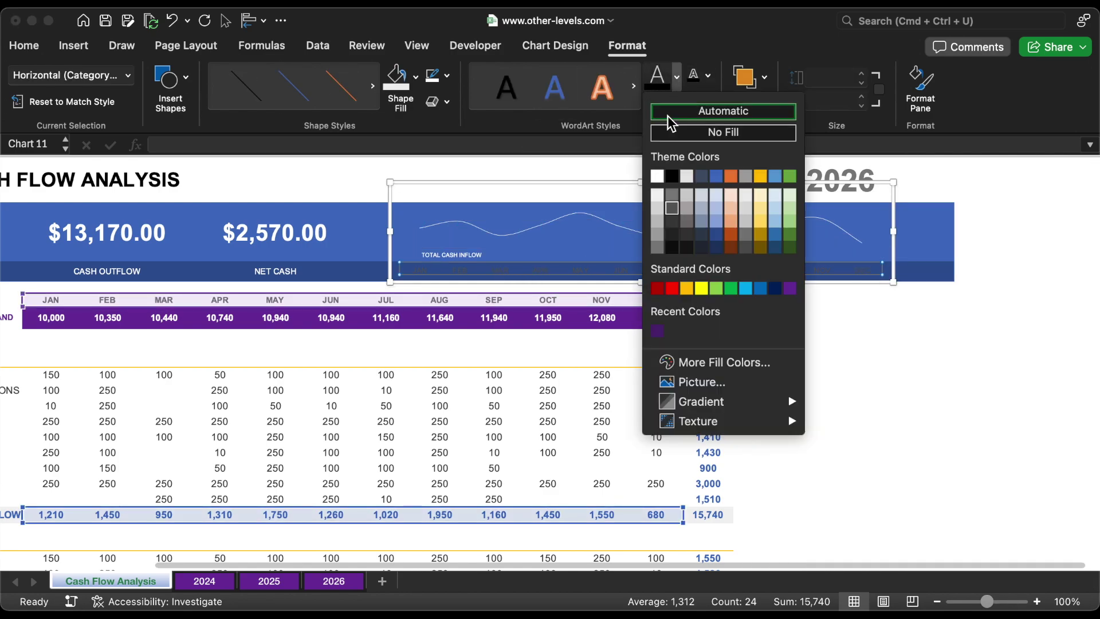
click(658, 177)
drag(659, 177, 619, 186)
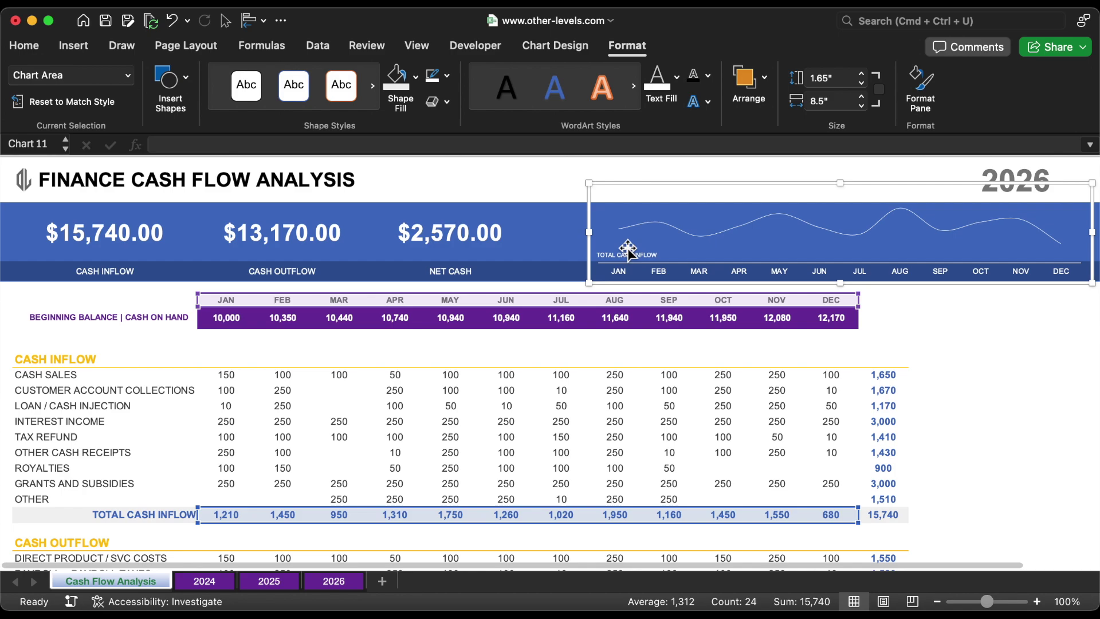
click(663, 274)
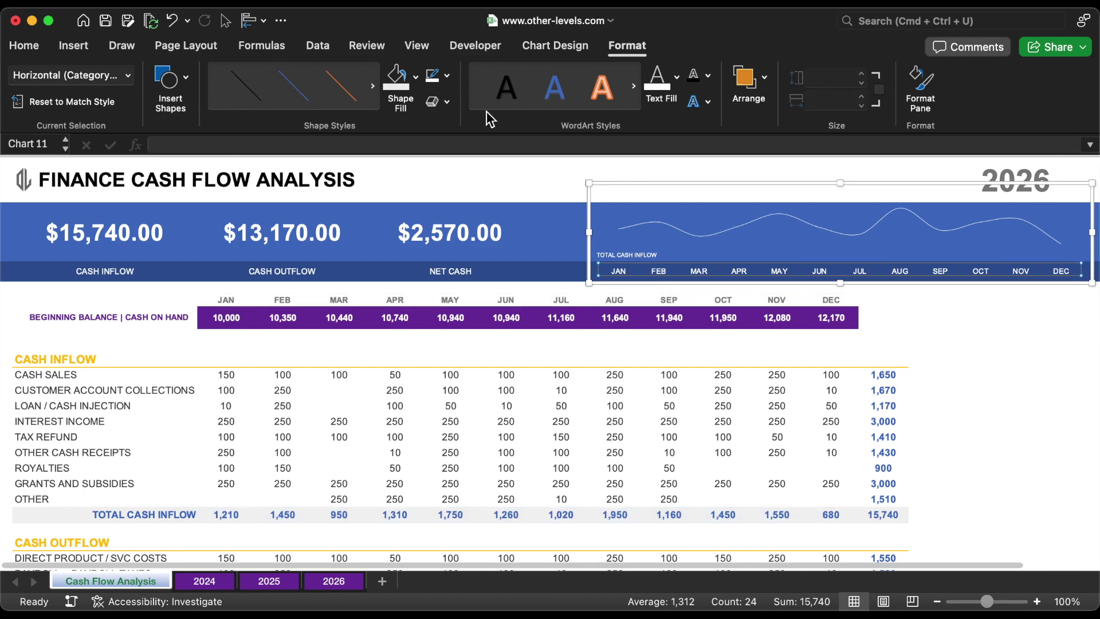
click(450, 80)
click(449, 124)
Add data labels above the points of the cash inflow line and make their text white
click(696, 232)
click(554, 48)
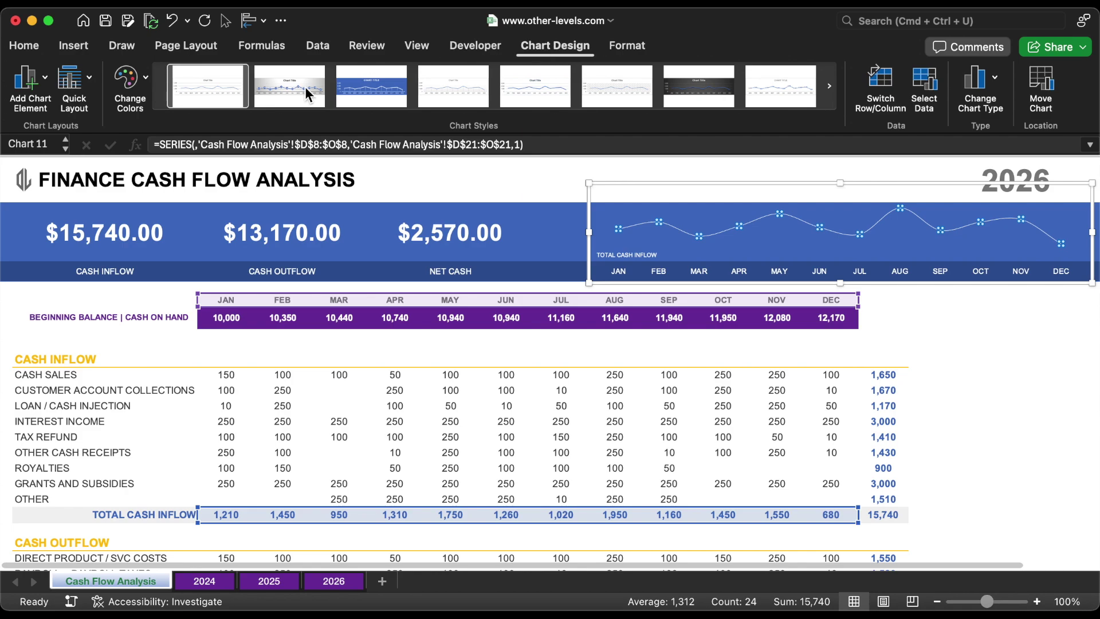
click(25, 90)
mouse_move(93, 168)
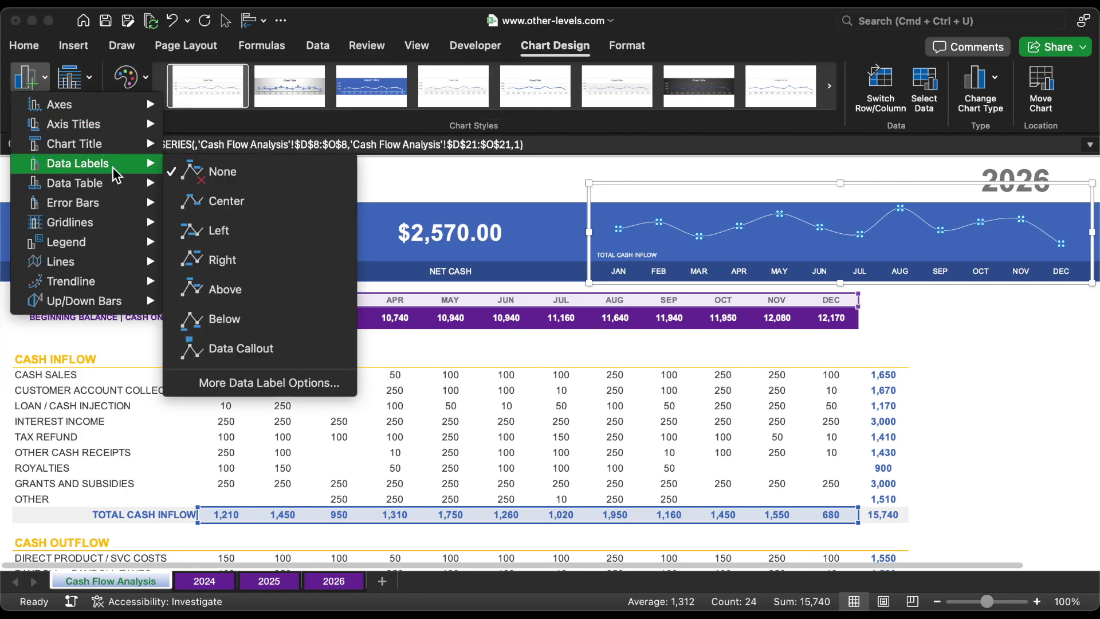
click(265, 289)
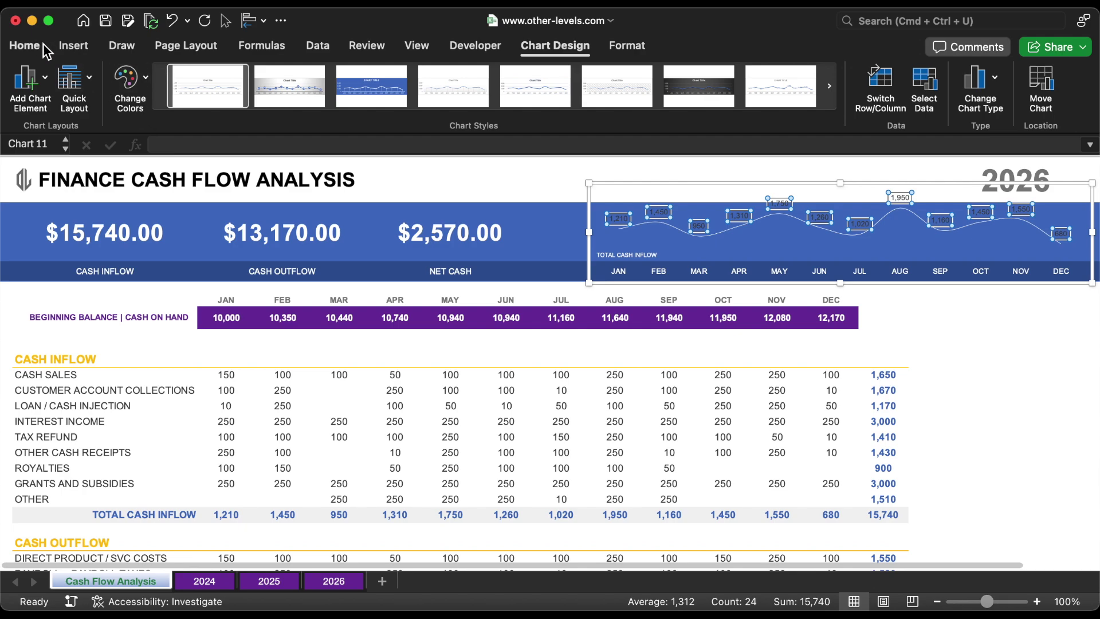
click(25, 46)
click(279, 102)
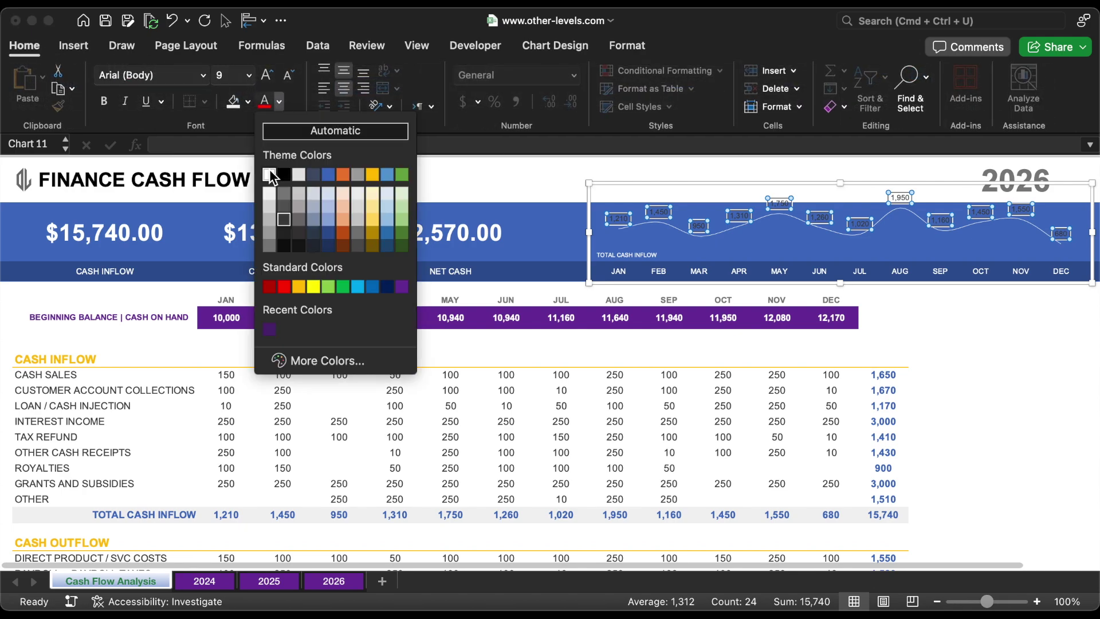
click(269, 175)
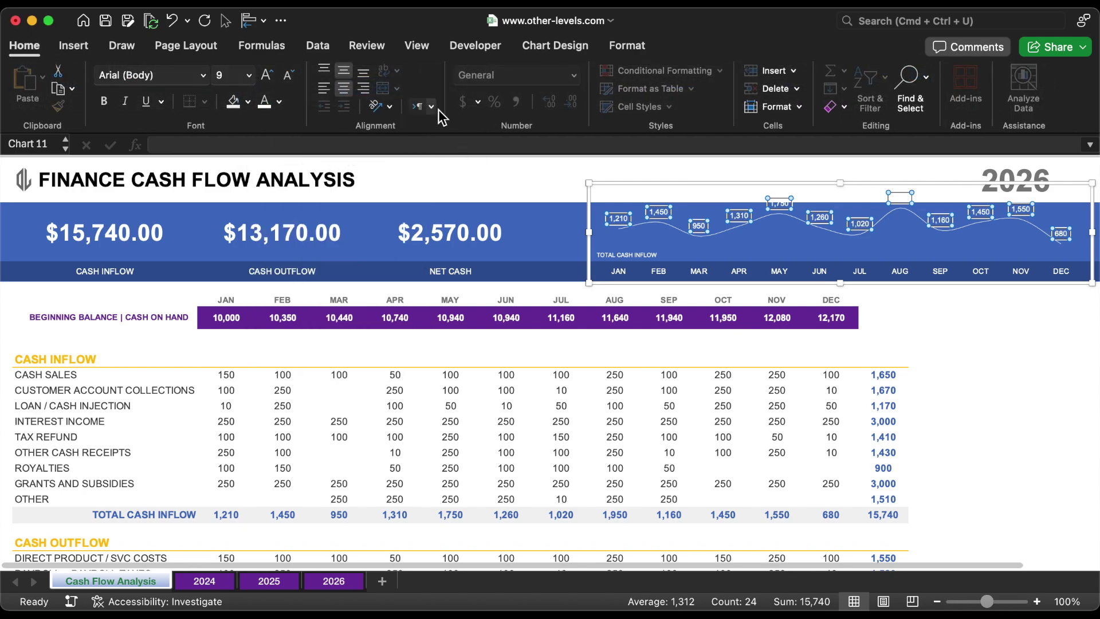
Reduce the month axis labels to font size 8 and shrink the line chart's height to fit the blue banner
click(842, 189)
click(923, 298)
click(853, 201)
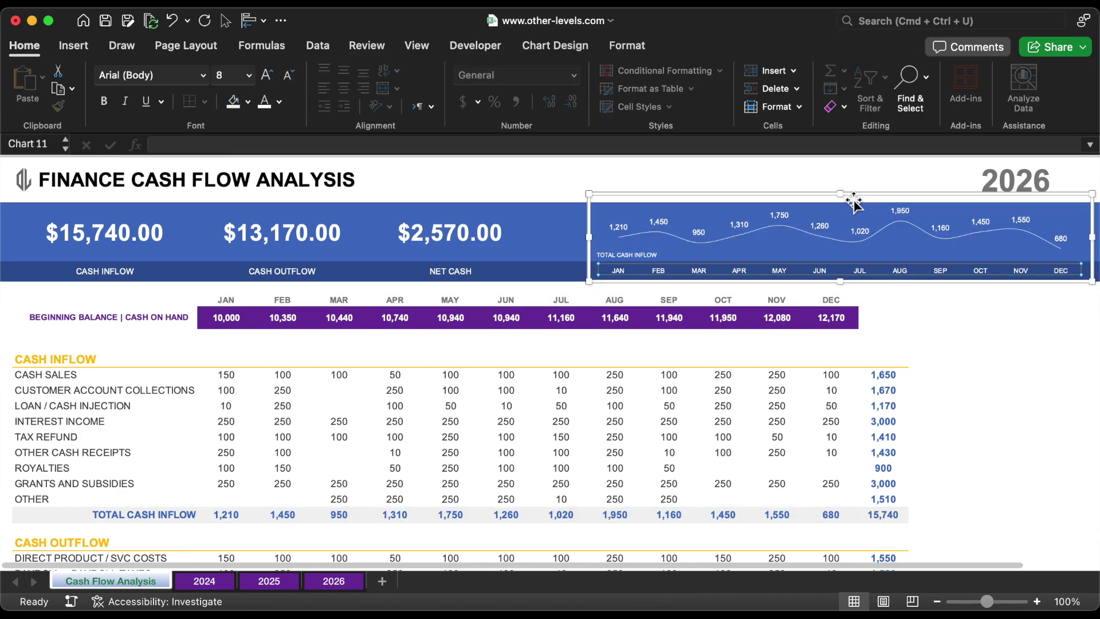
key(Escape)
Insert a horizontal bar chart of the CASH OUTFLOW monthly totals by month and place it, narrowed, beside the CASH INFLOW table
click(240, 304)
key(shift+super+Right)
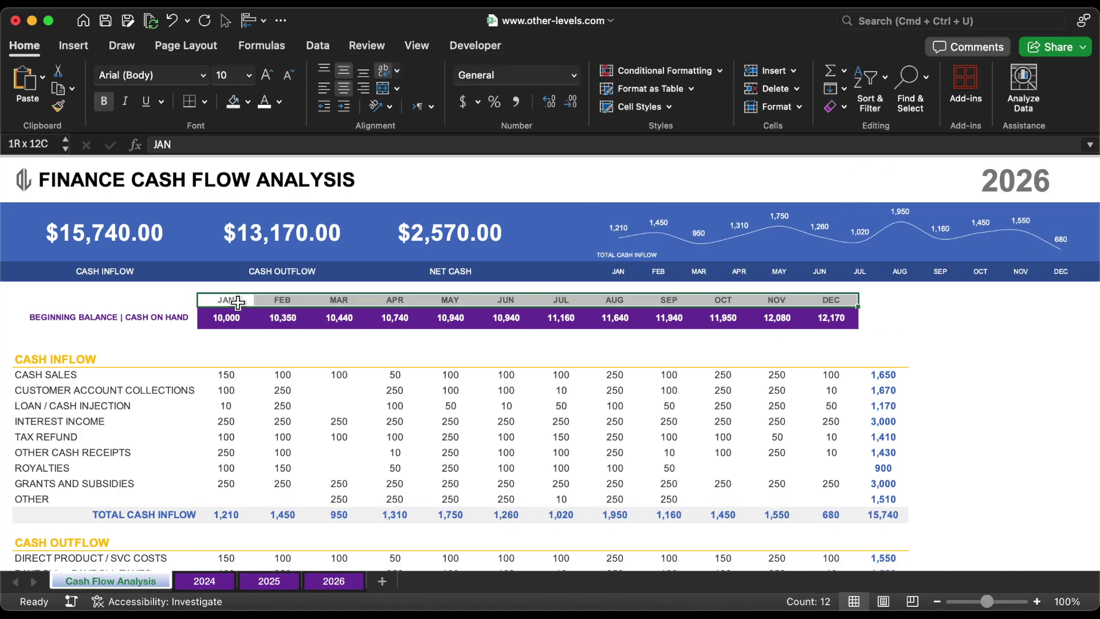
scroll(306, 331, down, 6)
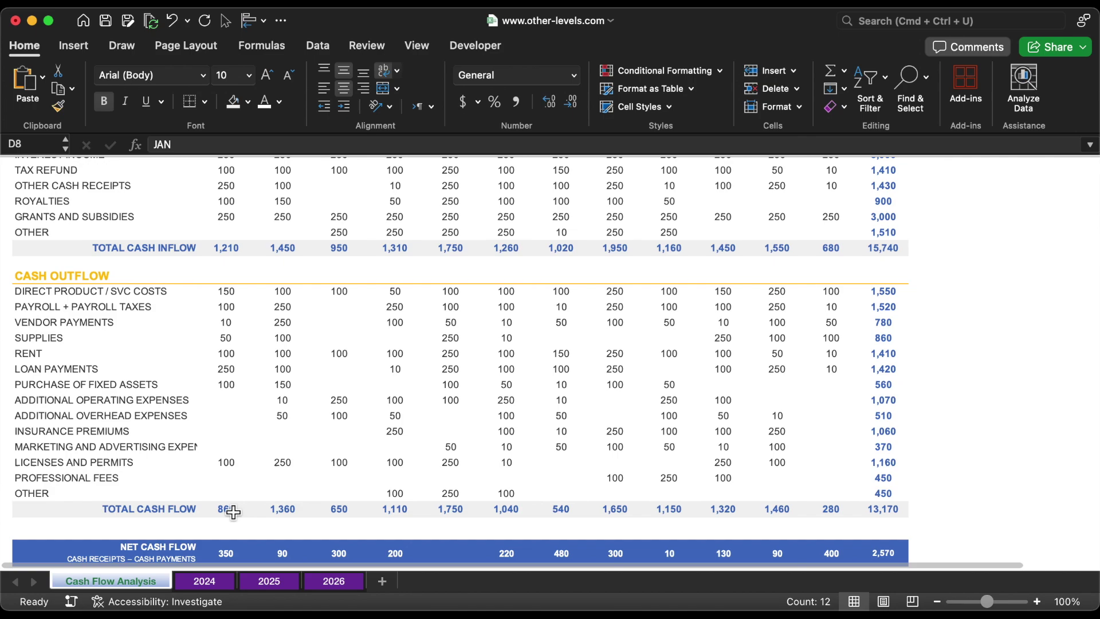
drag(233, 511, 831, 510)
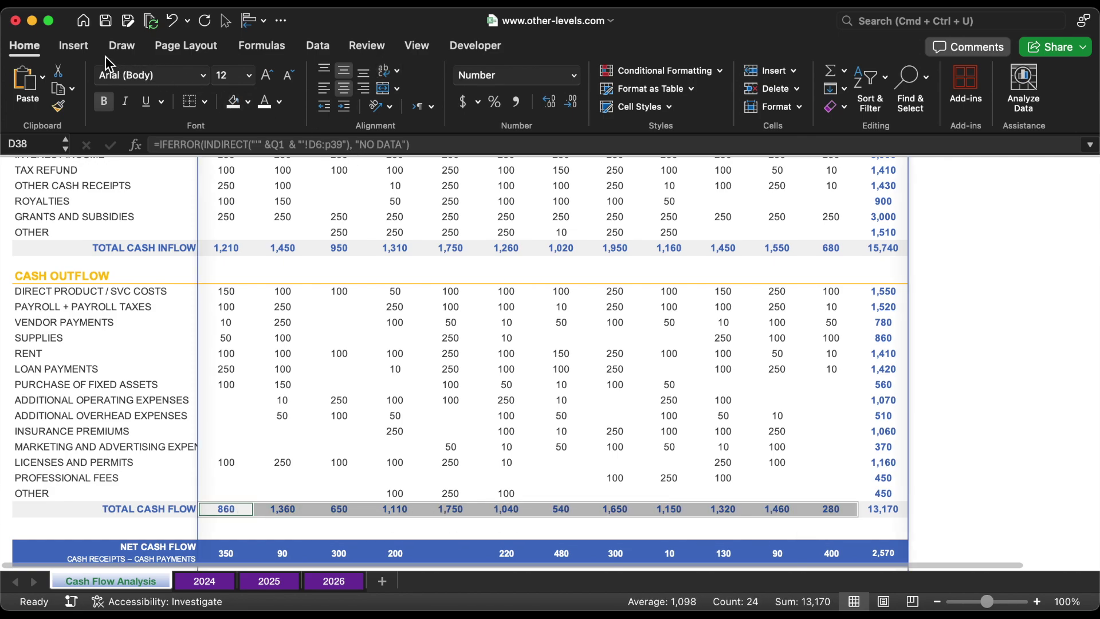
click(79, 49)
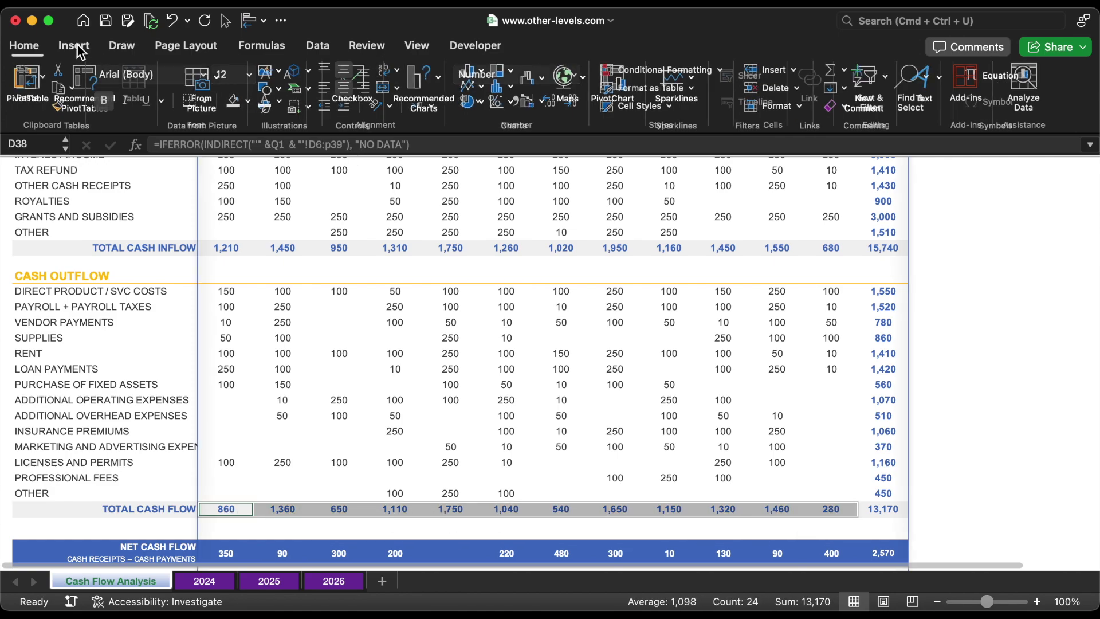
click(475, 76)
click(511, 351)
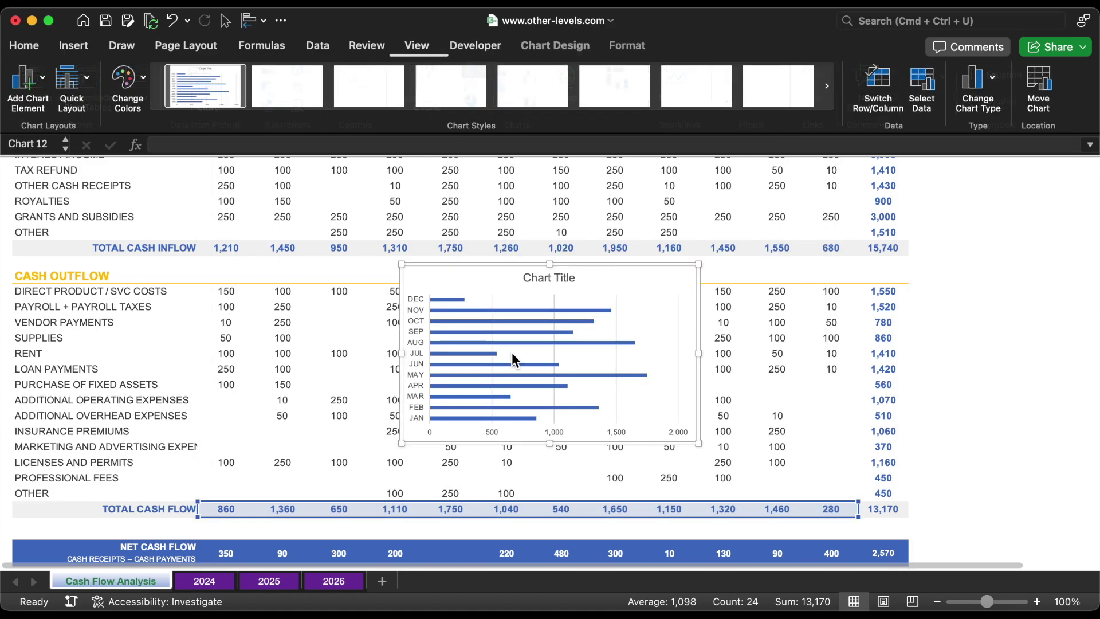
scroll(487, 390, up, 3)
drag(484, 392, 899, 197)
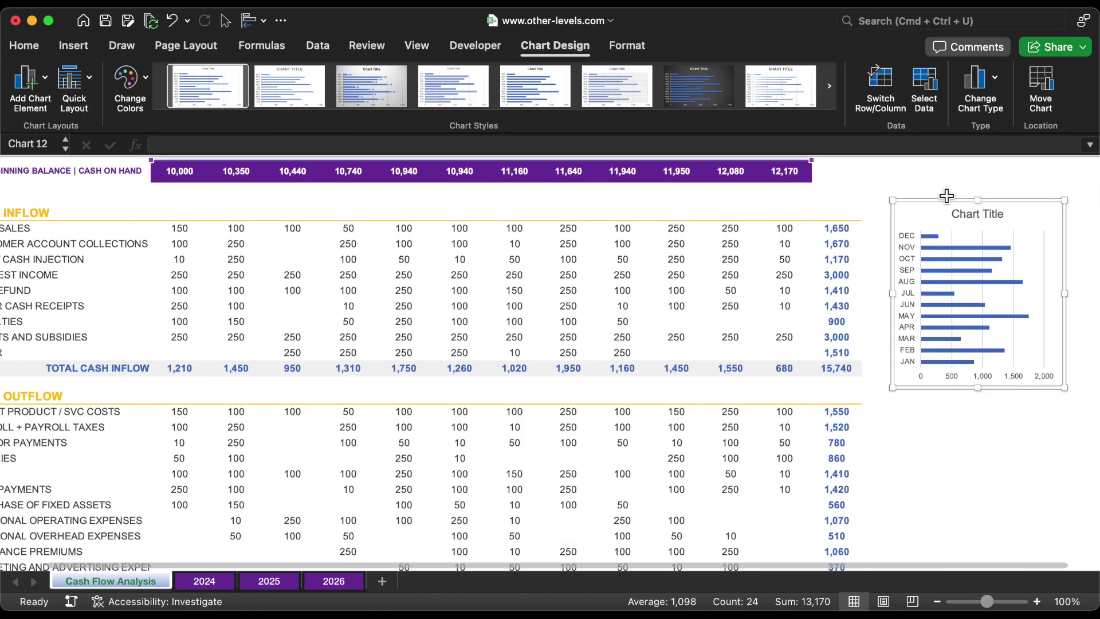
Set the bar chart's month labels to gray text and add data labels outside the ends of the bars
click(278, 105)
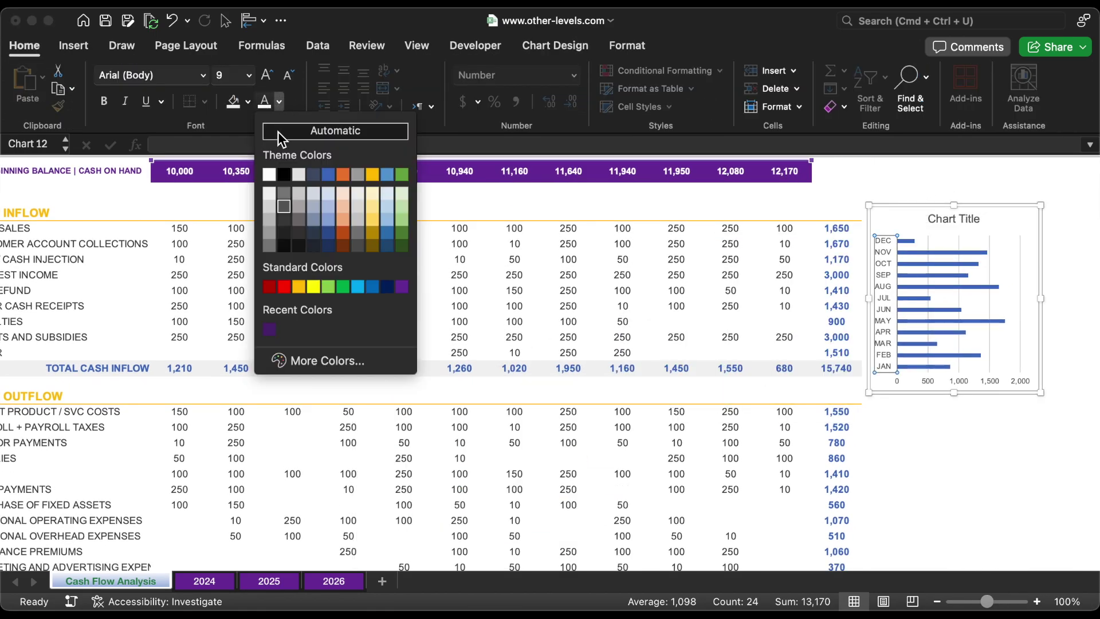
click(270, 232)
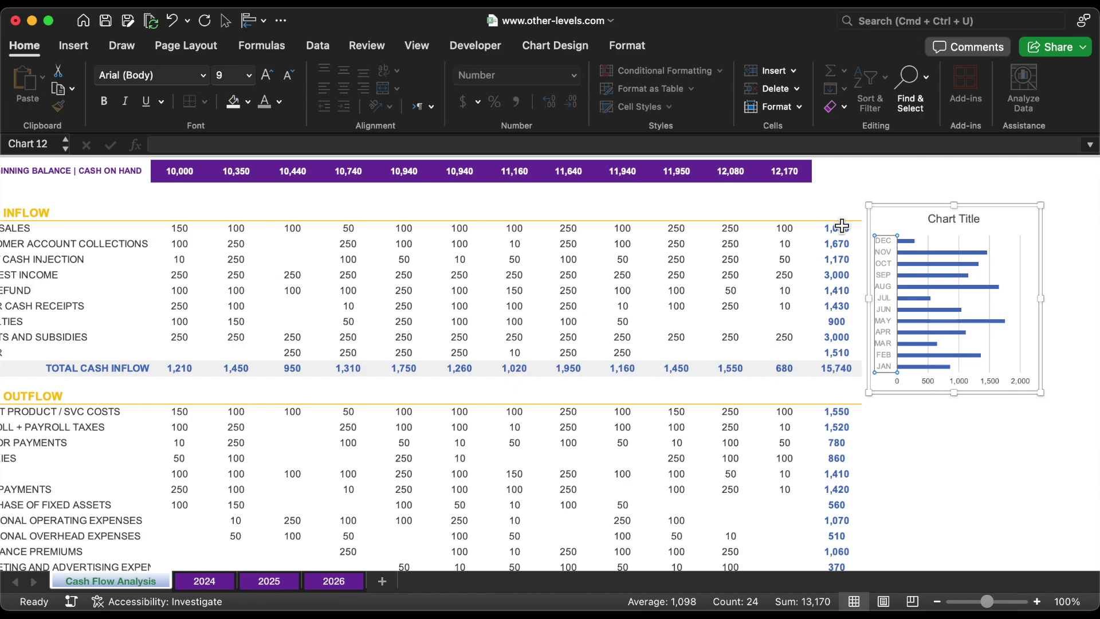
click(982, 252)
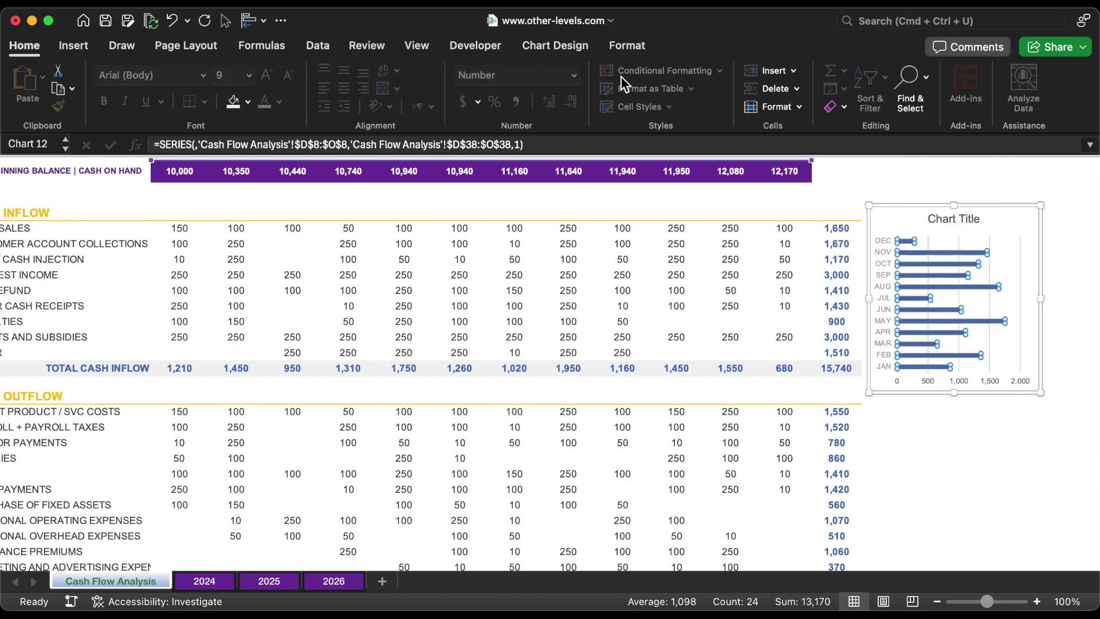
click(628, 47)
click(554, 46)
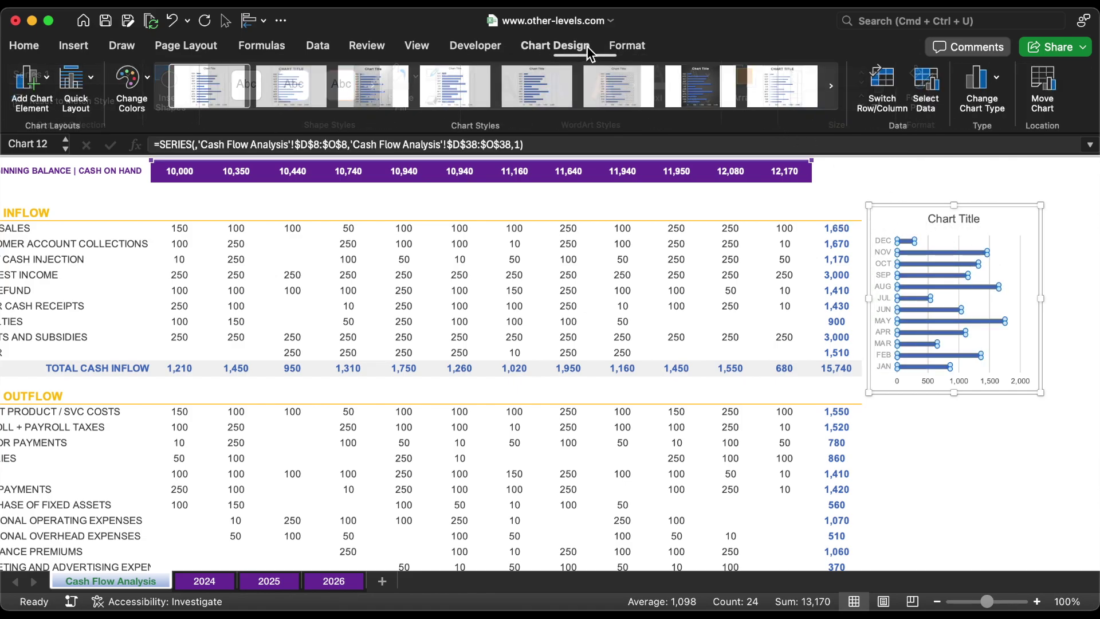
click(43, 74)
mouse_move(95, 171)
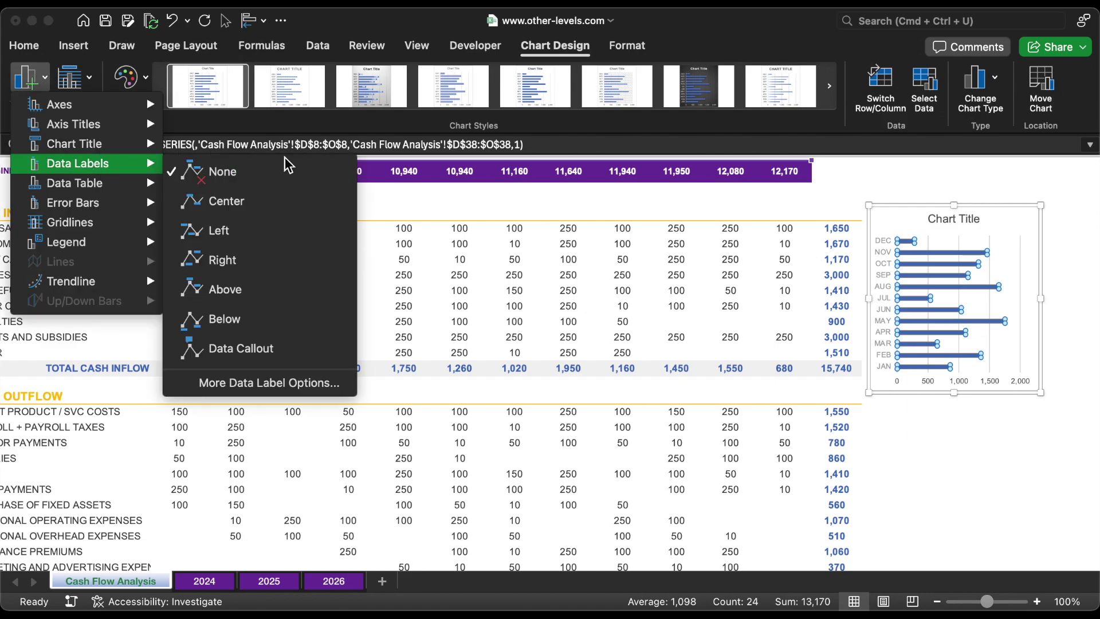
click(270, 201)
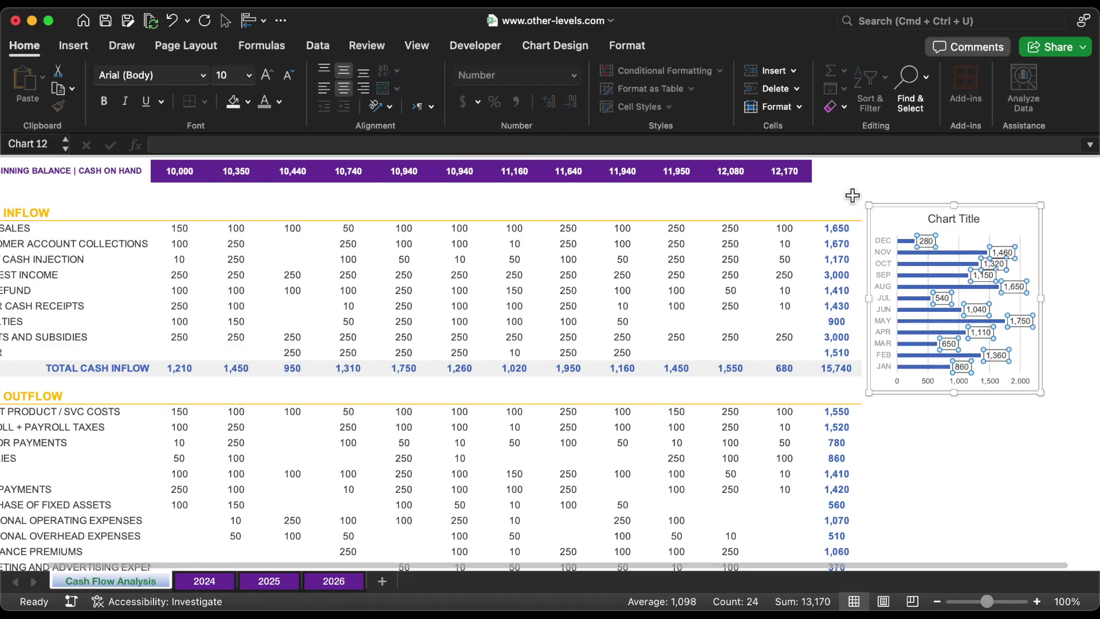
Delete the bar chart's placeholder title and stretch the chart taller
click(954, 218)
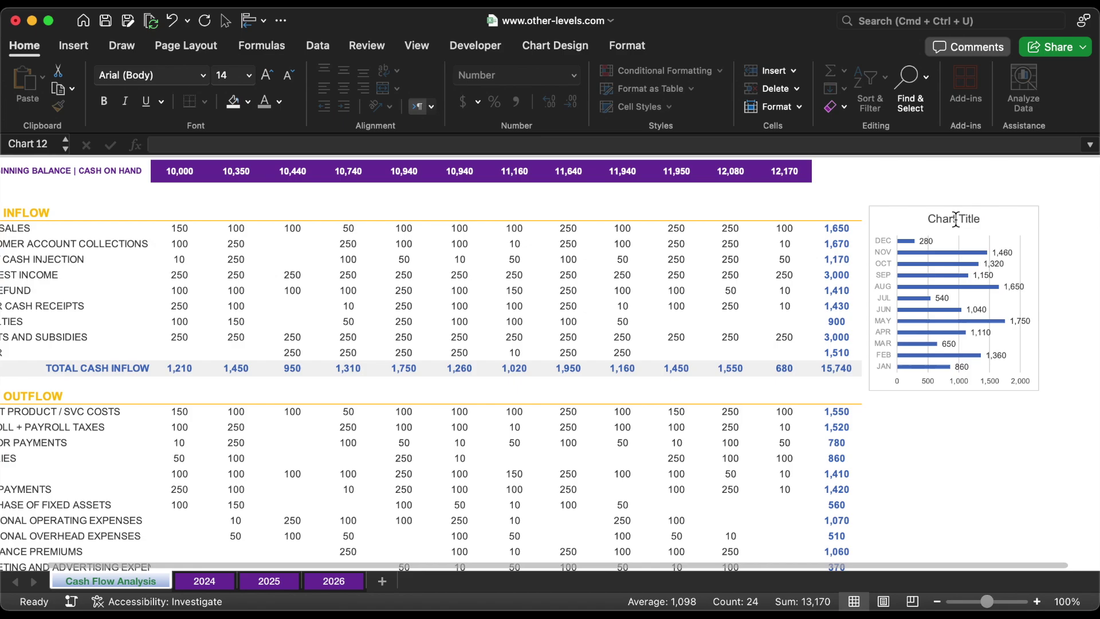
key(Delete)
drag(958, 396, 958, 425)
Set the bar chart data series' gap width to 100%
double_click(911, 243)
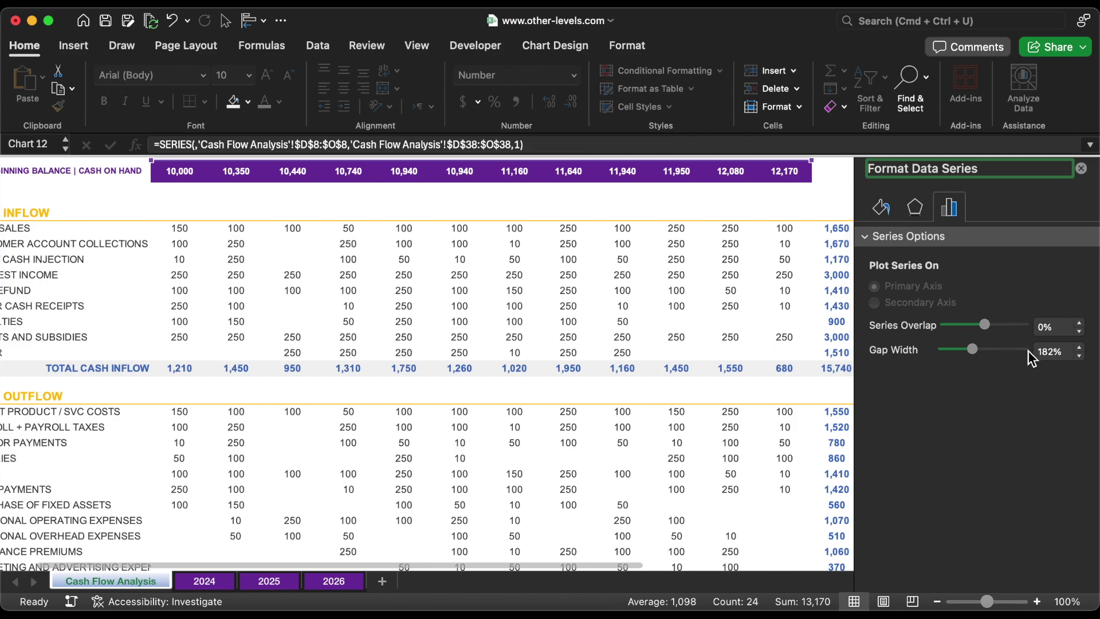
click(1050, 351)
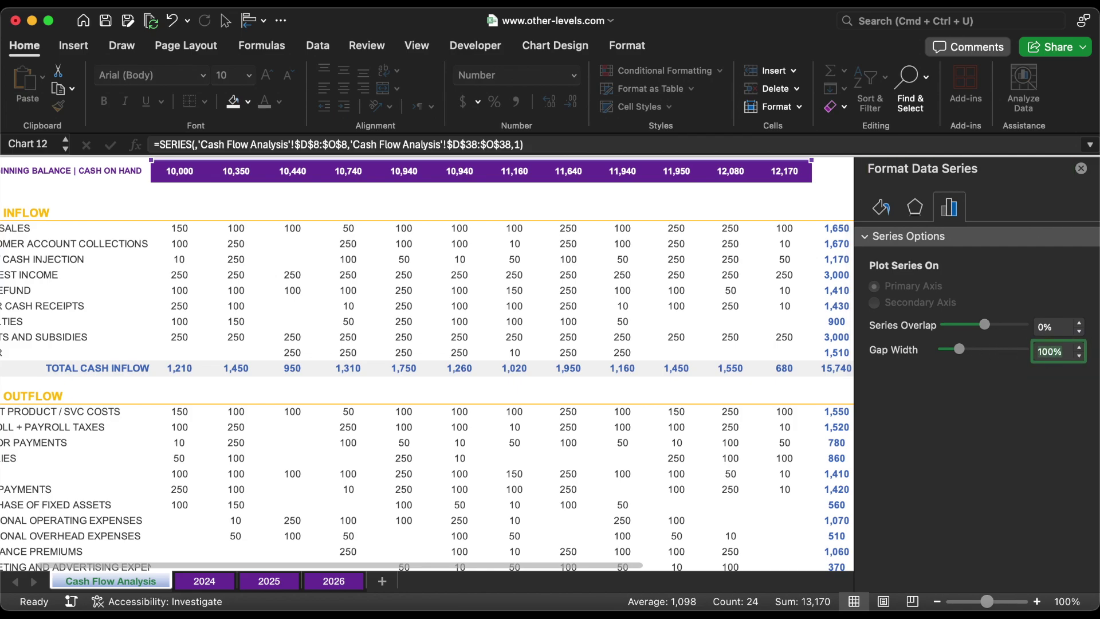
click(1081, 169)
Remove the bar chart's vertical gridlines and give it a smaller bold title reading TOTAL CASH OUTFLOW
click(957, 217)
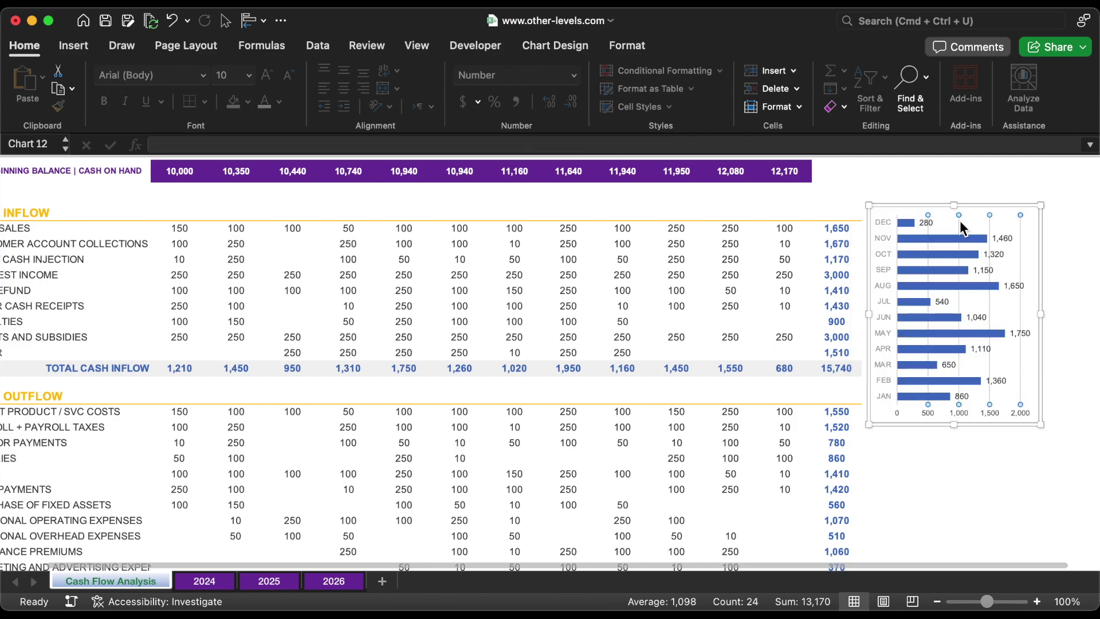
click(287, 76)
click(287, 76)
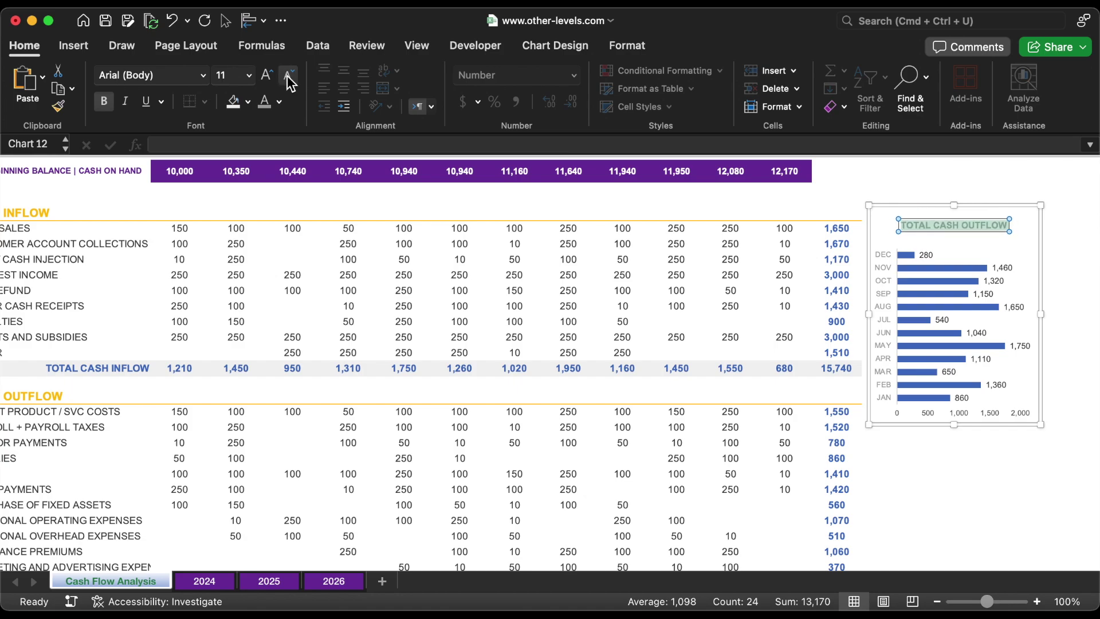
Stretch the outflow chart to about 3.99" high, with no value axis labels and no chart area outline
drag(959, 425, 960, 443)
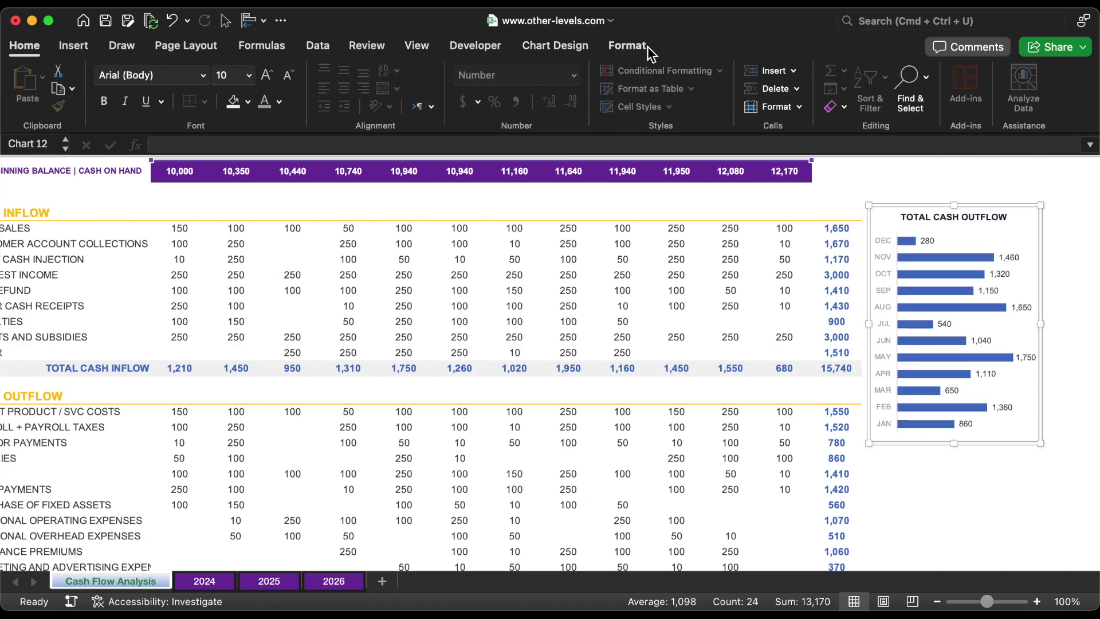
click(627, 46)
click(446, 75)
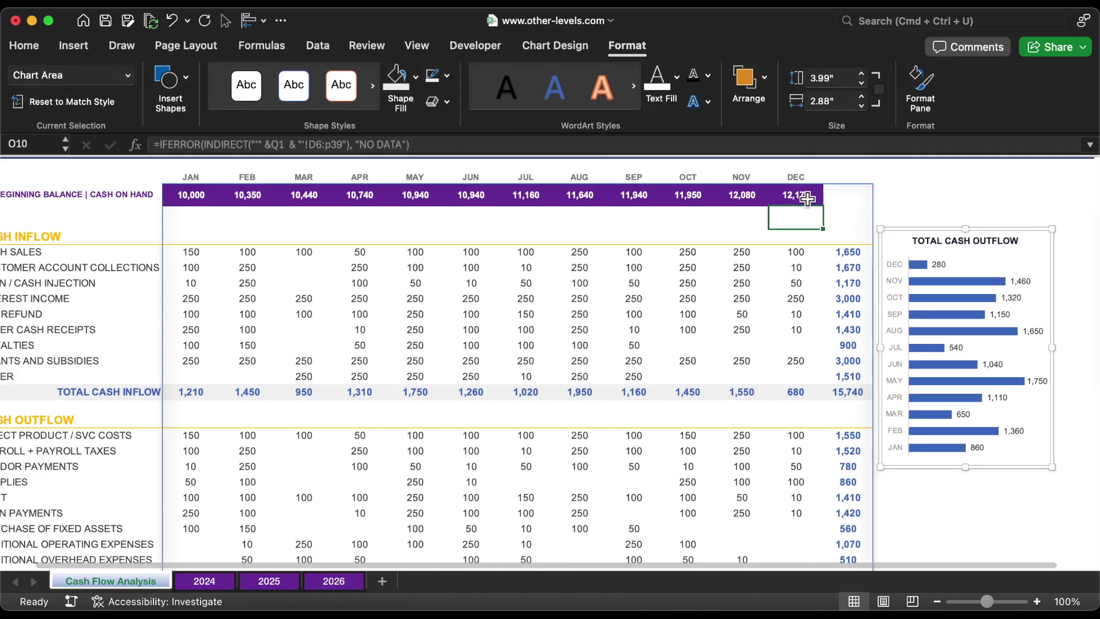
Insert a horizontal bar chart comparing the monthly BEGINNING BALANCE and MONTH ENDING CASH POSITION rows, using the month headers as categories
click(808, 182)
key(super+shift+Left)
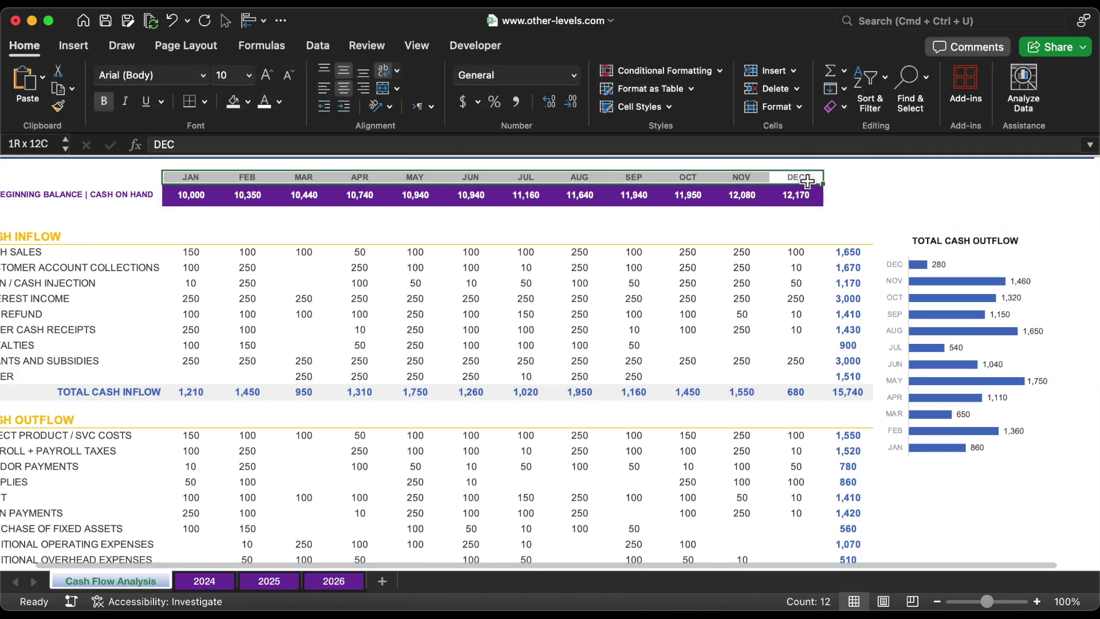
drag(195, 190, 800, 207)
scroll(766, 378, down, 10)
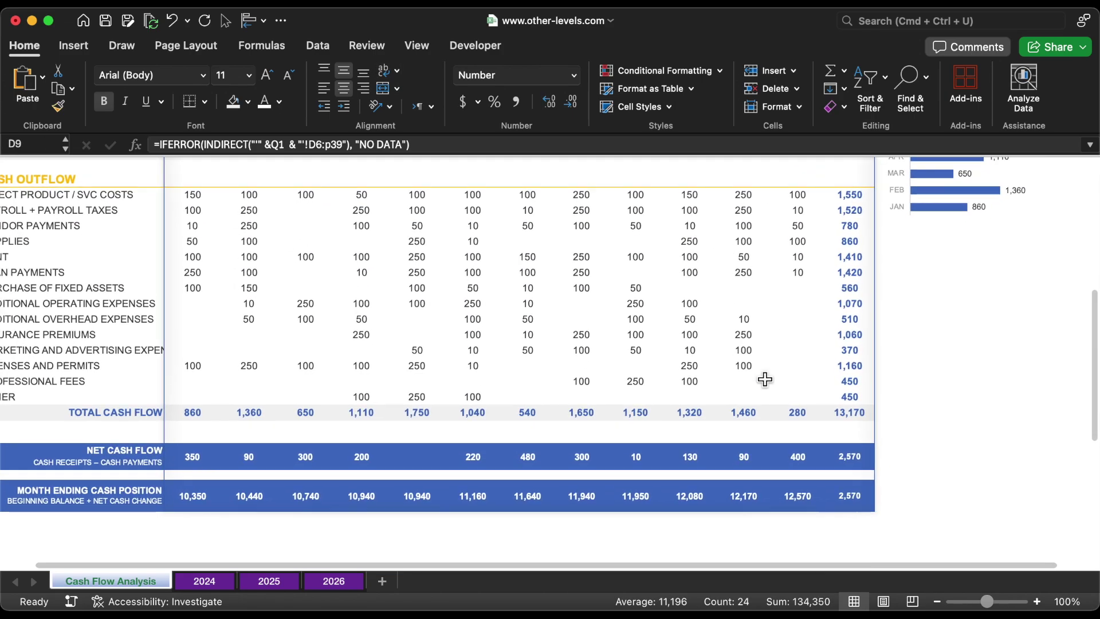
drag(206, 468, 808, 473)
scroll(808, 473, up, 10)
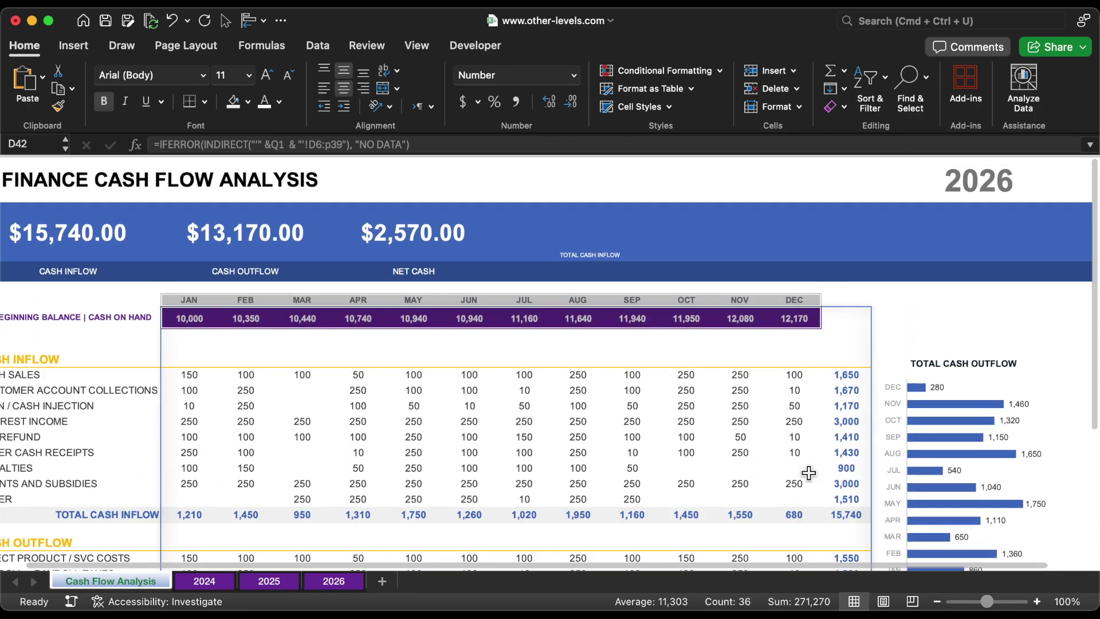
click(69, 48)
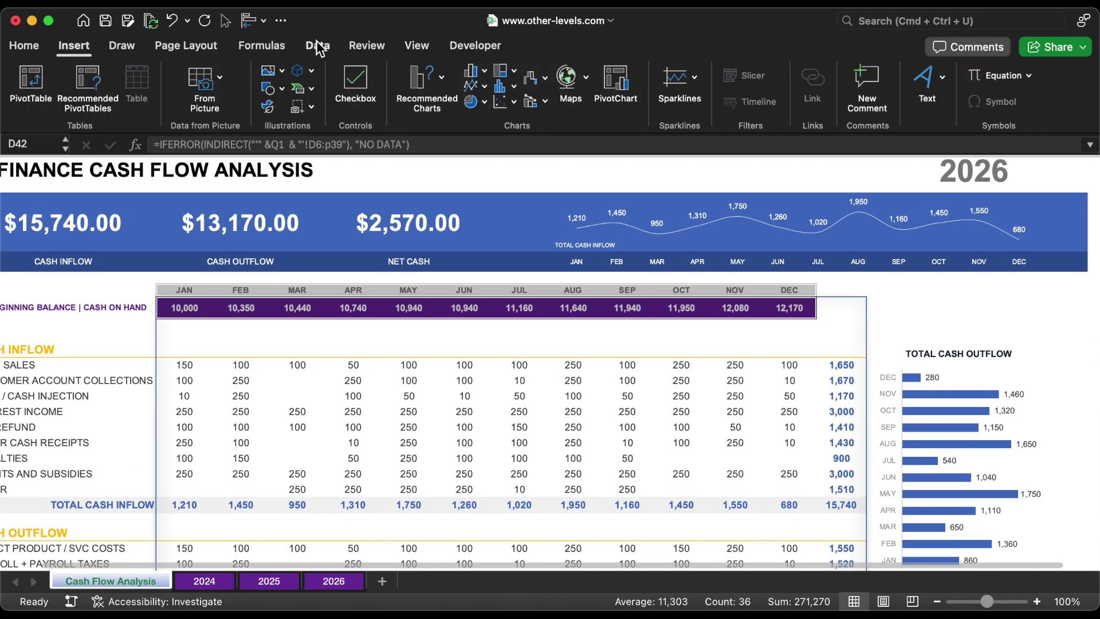
click(472, 71)
click(510, 332)
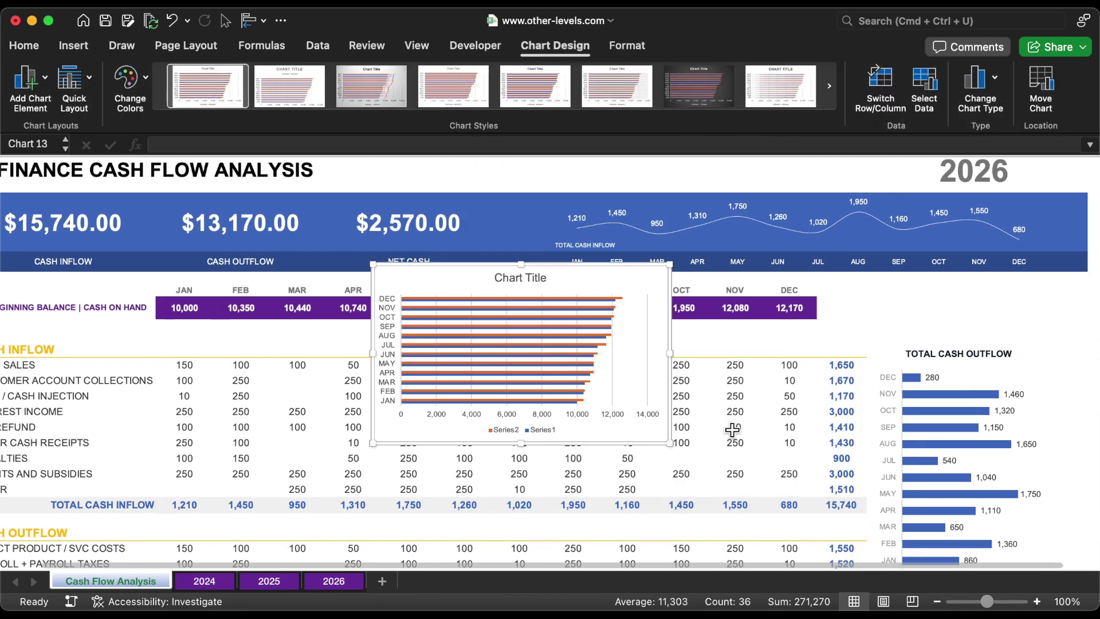
Narrow the new two-series bar chart and place it directly below the TOTAL CASH OUTFLOW chart
drag(730, 429, 806, 369)
drag(1030, 452, 919, 441)
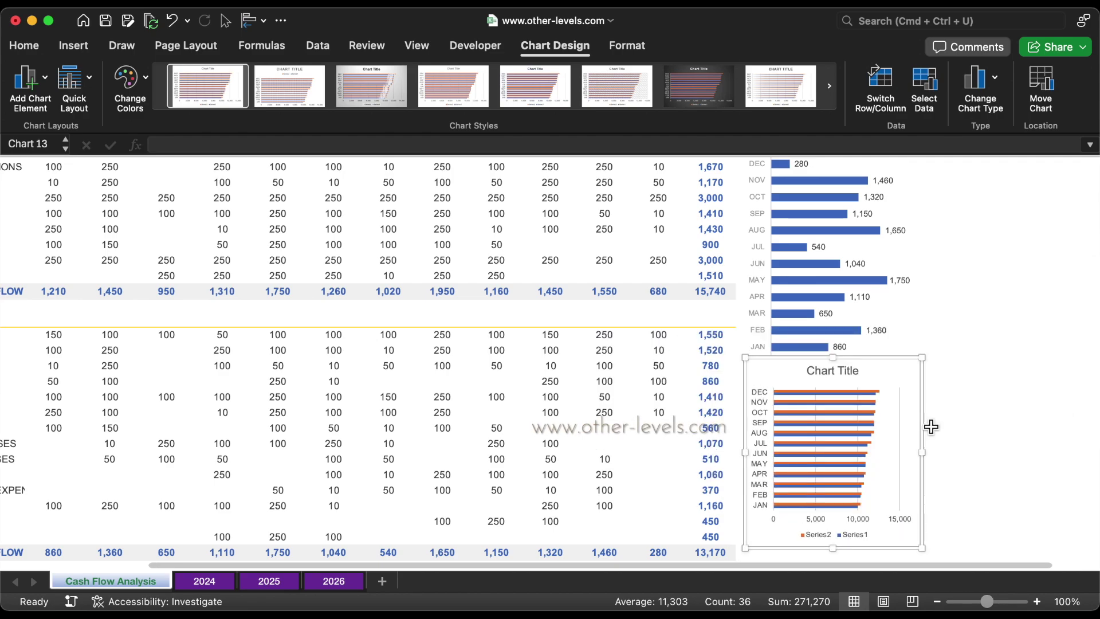
scroll(762, 430, up, 2)
Change the font color of the month axis labels in the two-series bar chart to gray
click(762, 429)
click(29, 48)
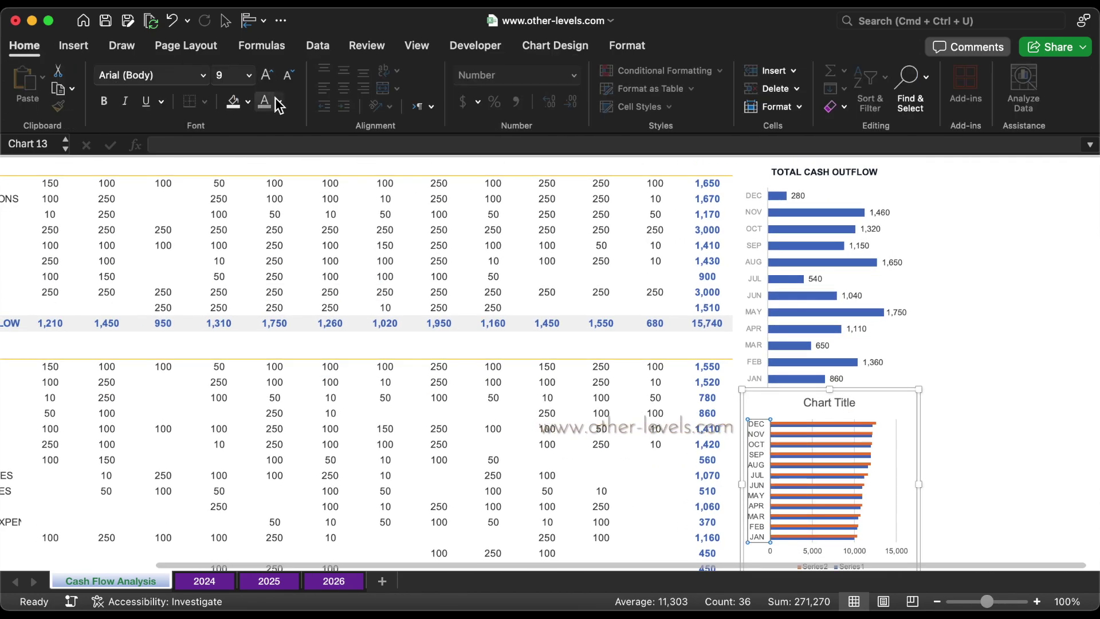
click(279, 103)
click(283, 234)
Add data labels at the outside end of the orange MONTH ENDING CASH POSITION bars
click(820, 444)
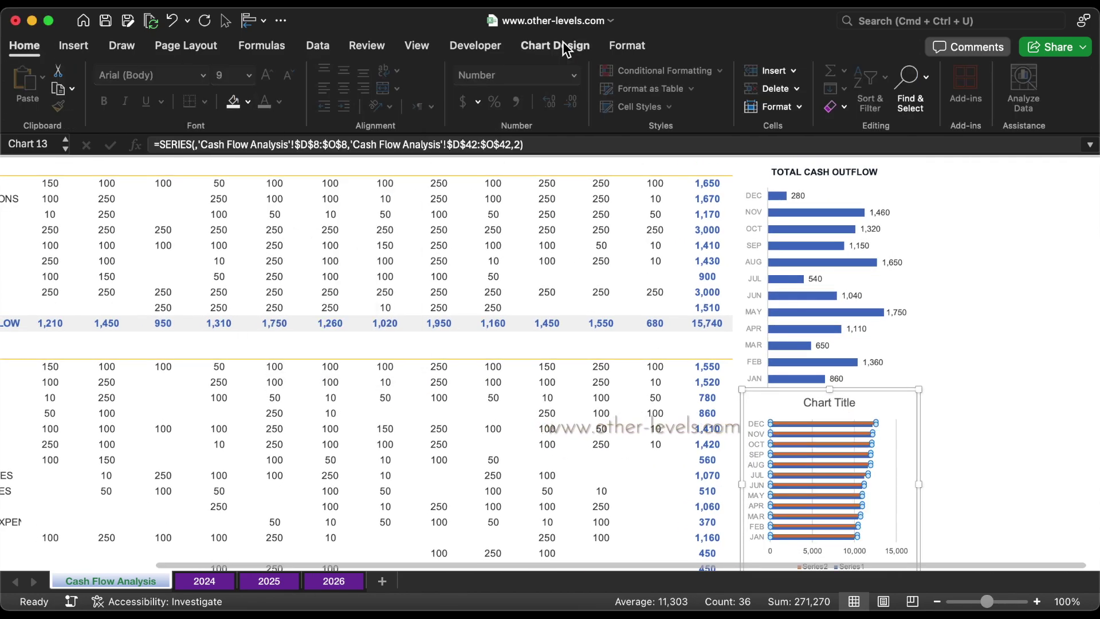
click(554, 46)
click(26, 80)
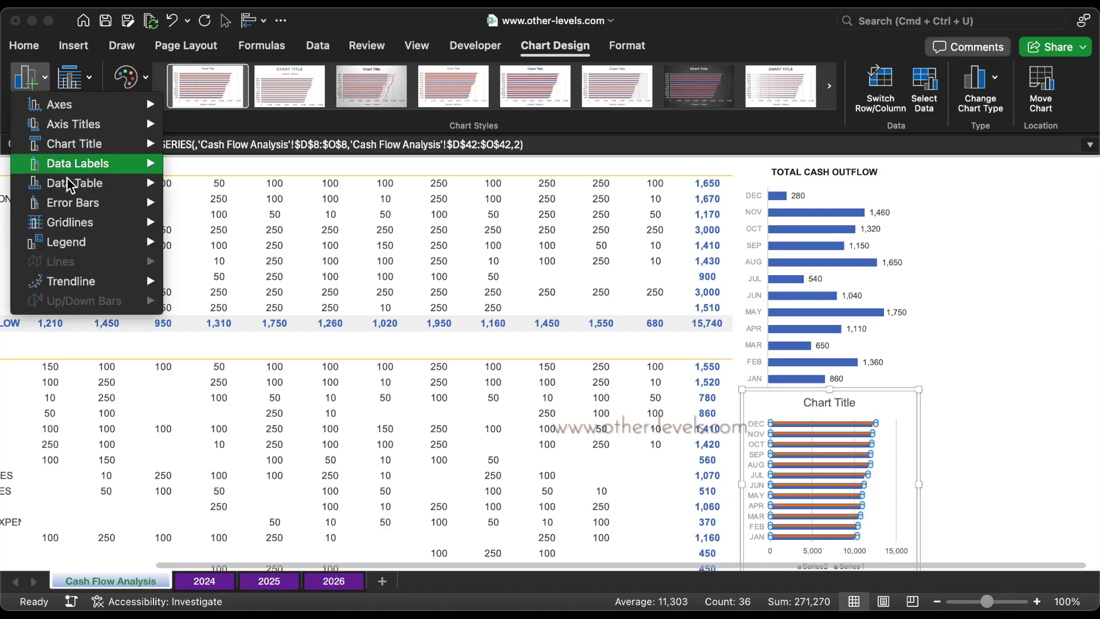
mouse_move(77, 164)
click(244, 289)
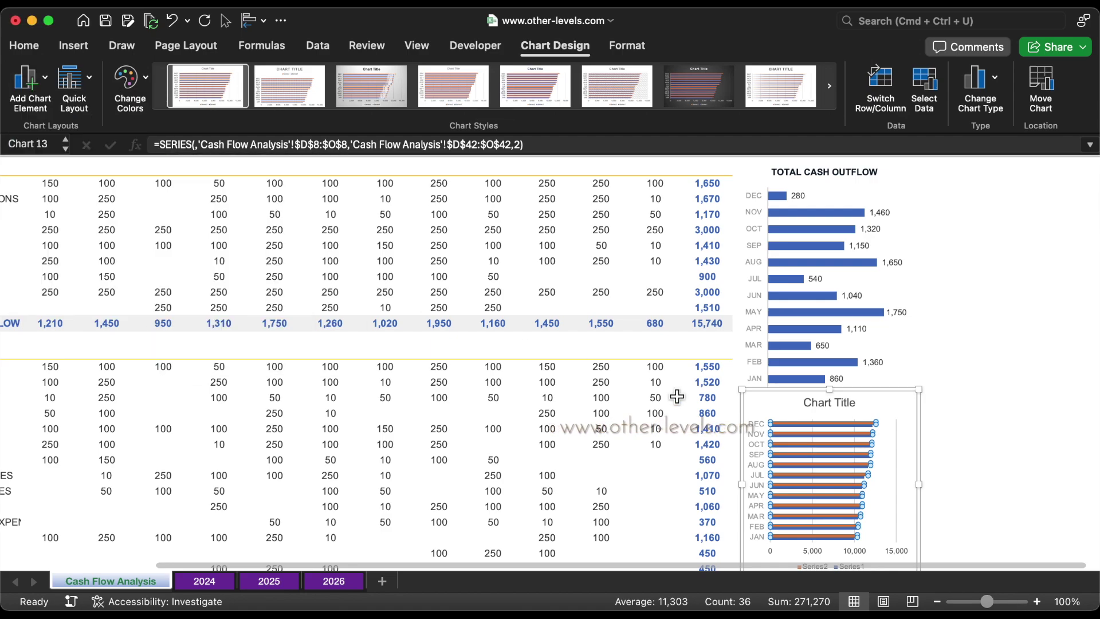
Set the new data labels to font size 10 in a dark gray color
click(897, 449)
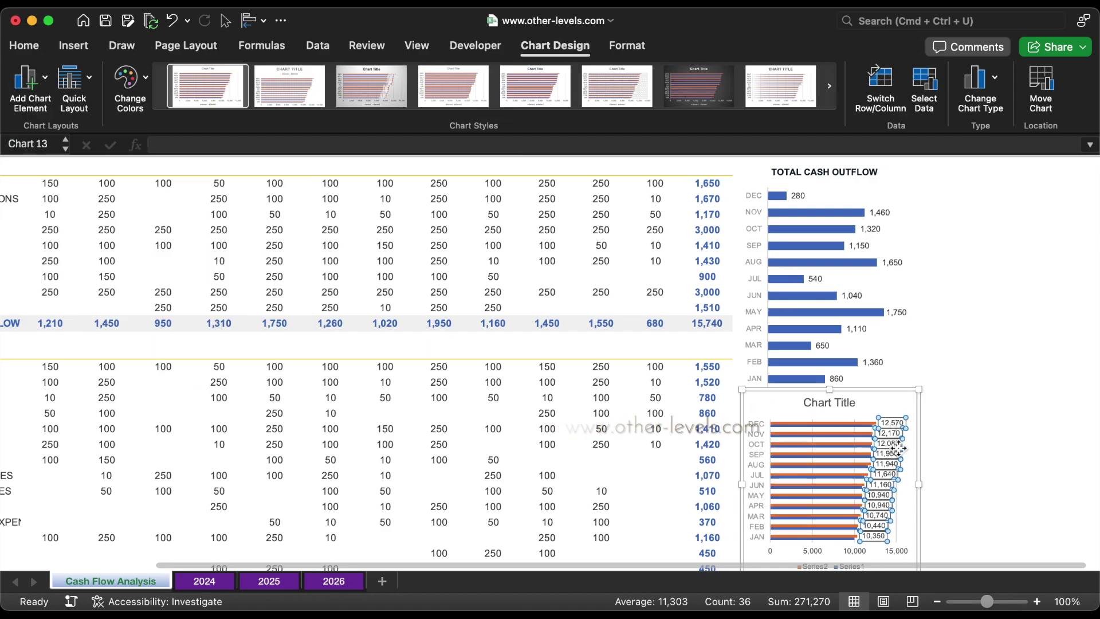
click(24, 46)
click(250, 75)
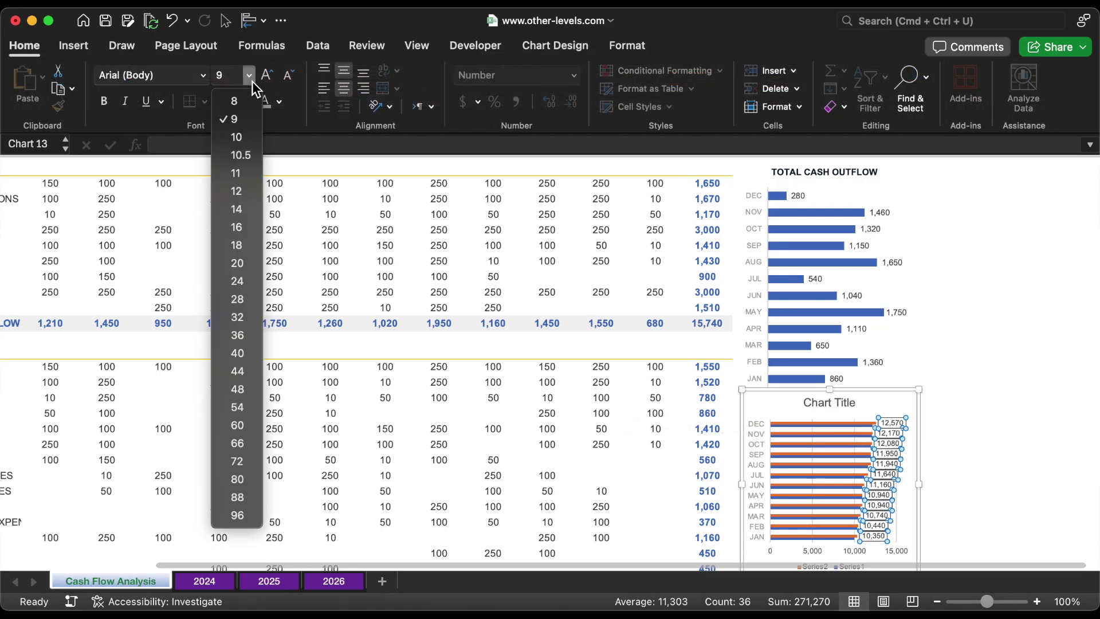
click(235, 140)
click(279, 101)
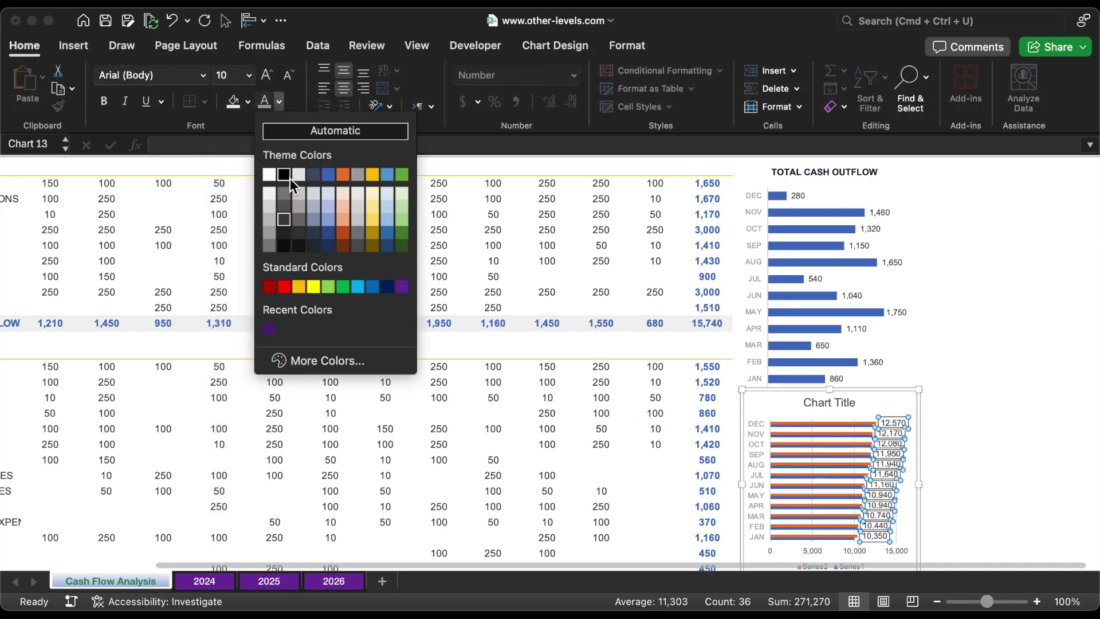
click(284, 224)
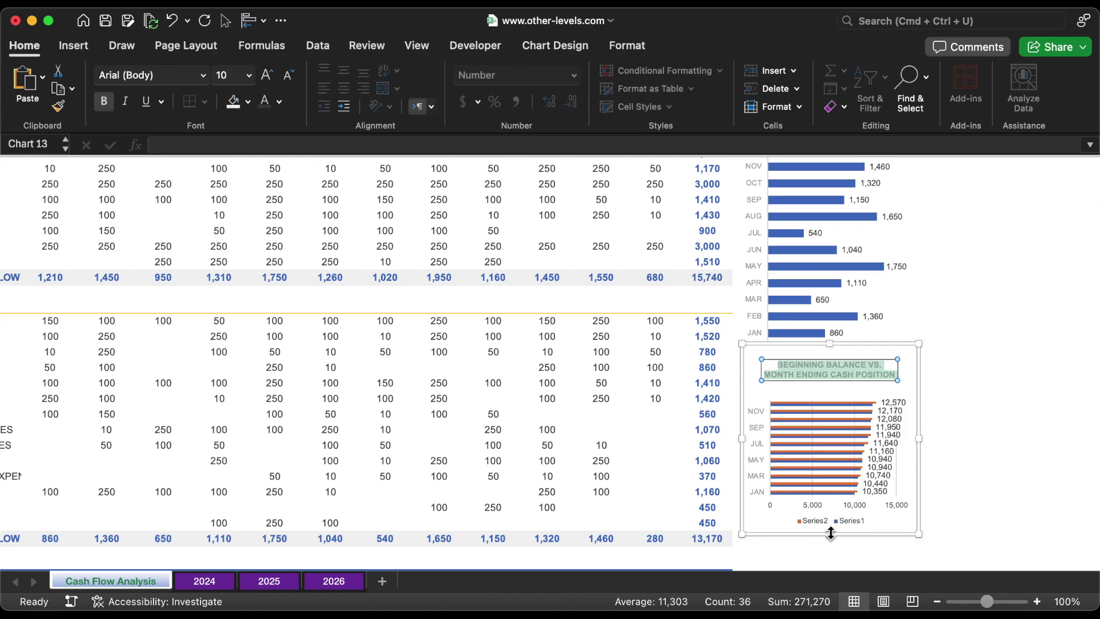
Title the chart BEGINNING BALANCE VS. MONTH ENDING CASH POSITION in bold and stretch it to about 4.9" high
drag(830, 533, 831, 564)
scroll(836, 425, down, 5)
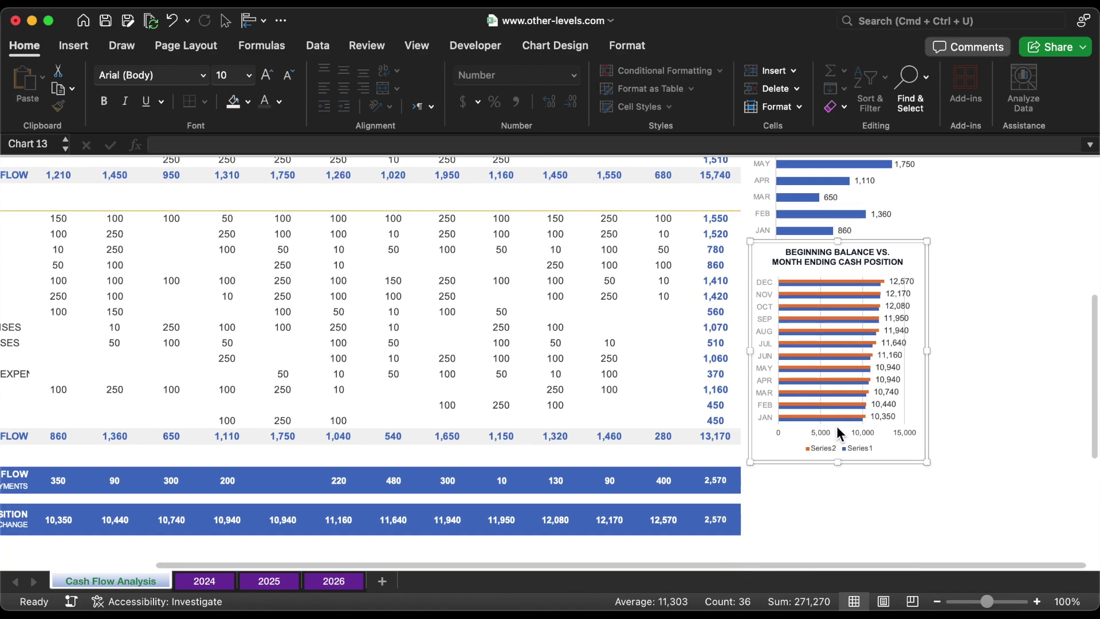
drag(838, 461, 840, 533)
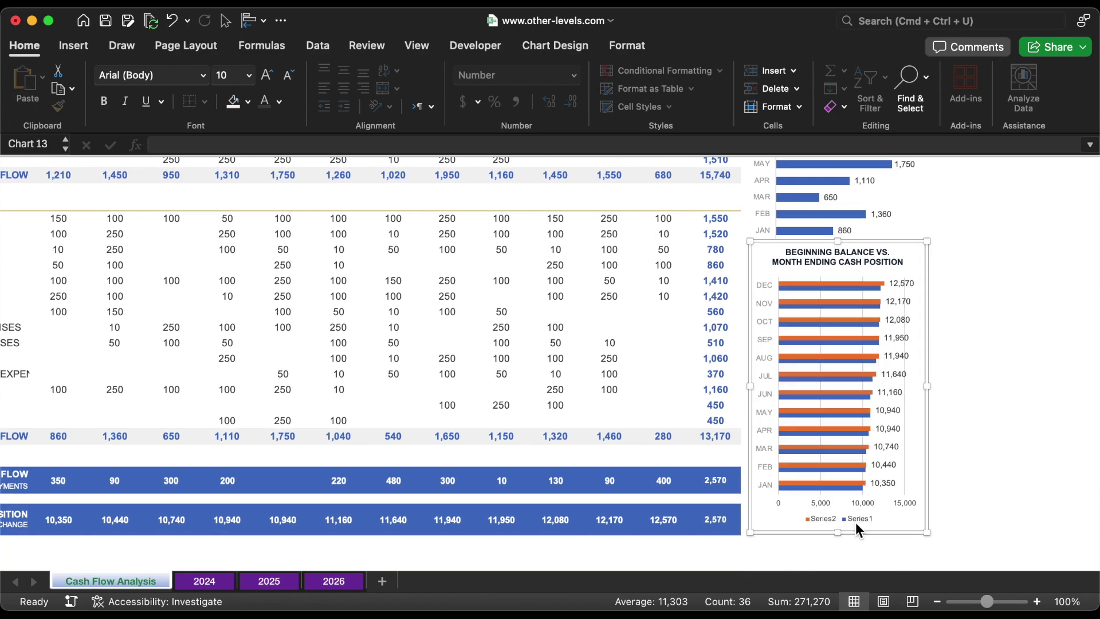
Remove the balance chart's legend and fill the orange MONTH ENDING CASH POSITION bars with light blue
key(Delete)
click(847, 379)
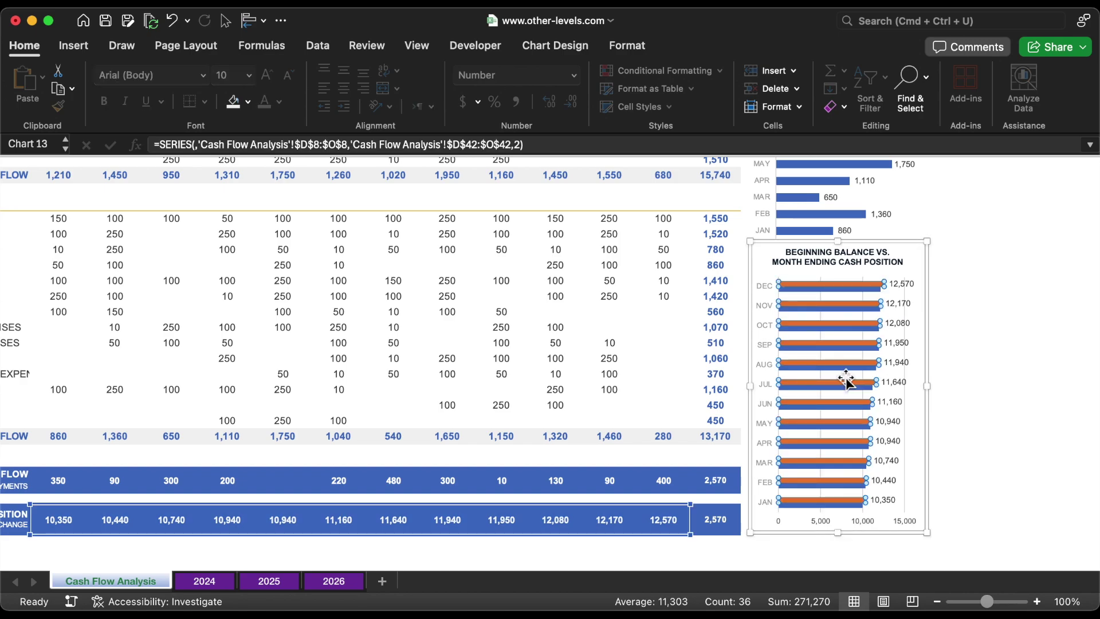
click(248, 101)
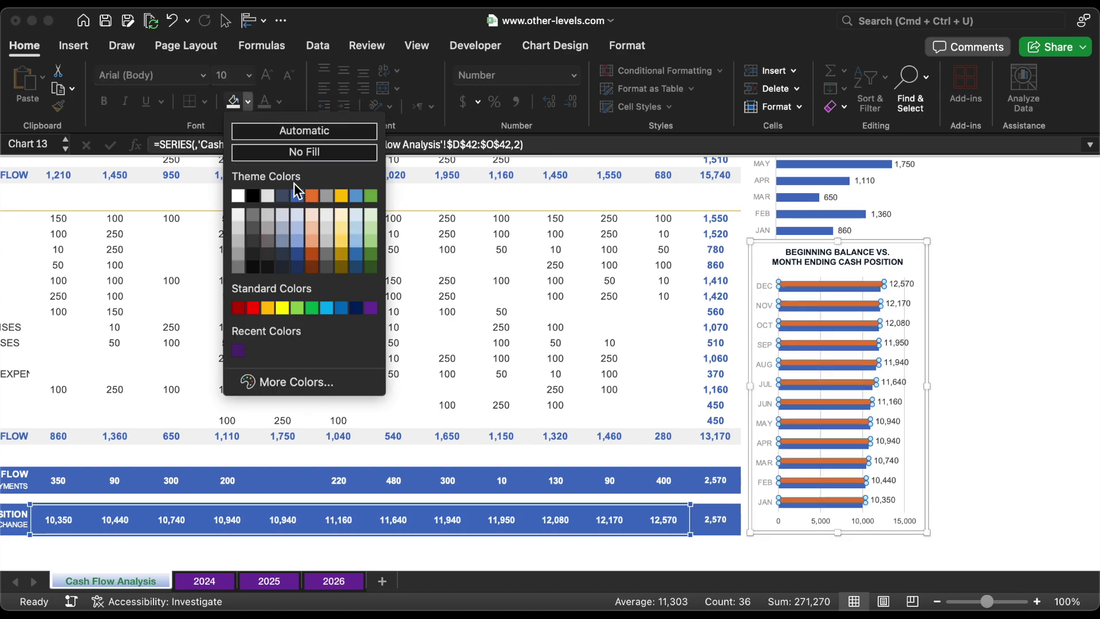
click(296, 225)
Remove the balance chart's vertical gridlines and its chart area outline
key(Escape)
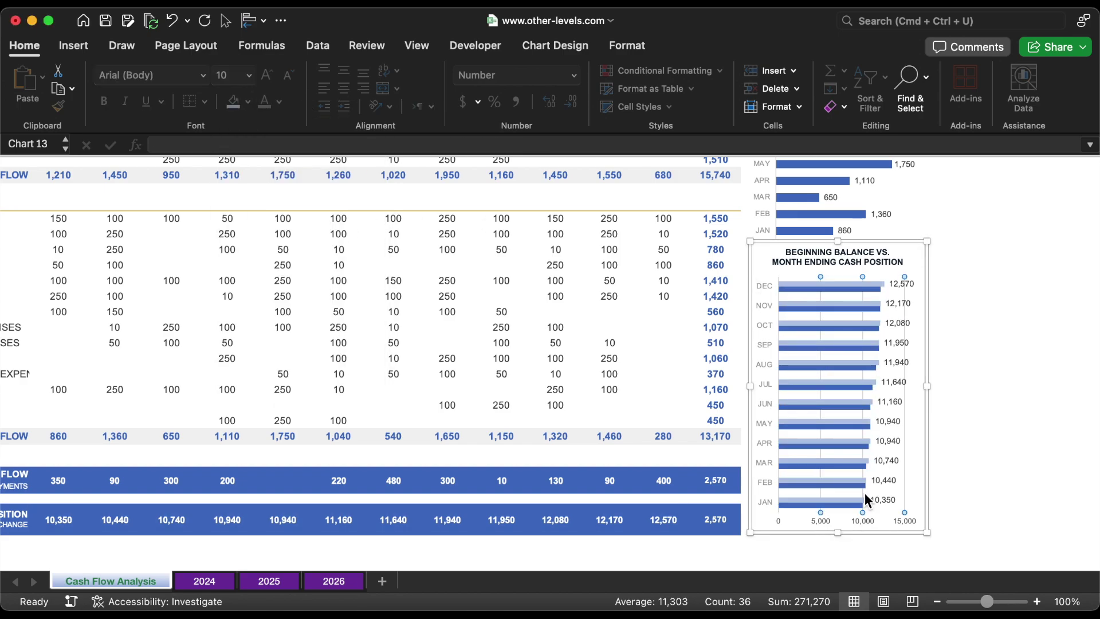
click(624, 49)
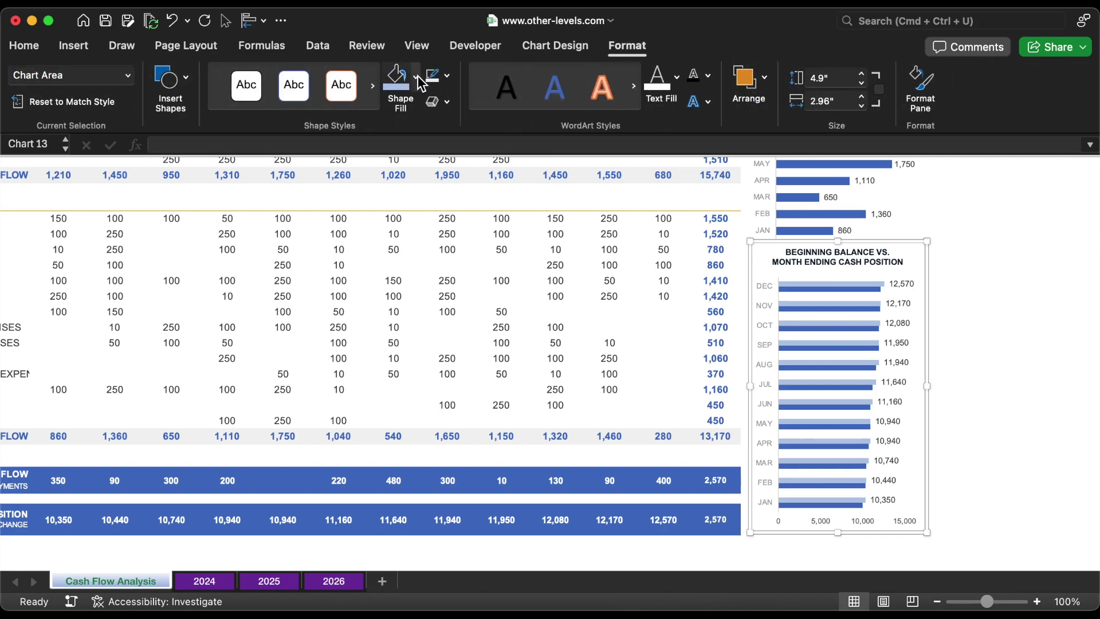
click(448, 77)
click(456, 126)
Delete the balance chart's value axis labels and set the series overlap to about -47%
click(861, 534)
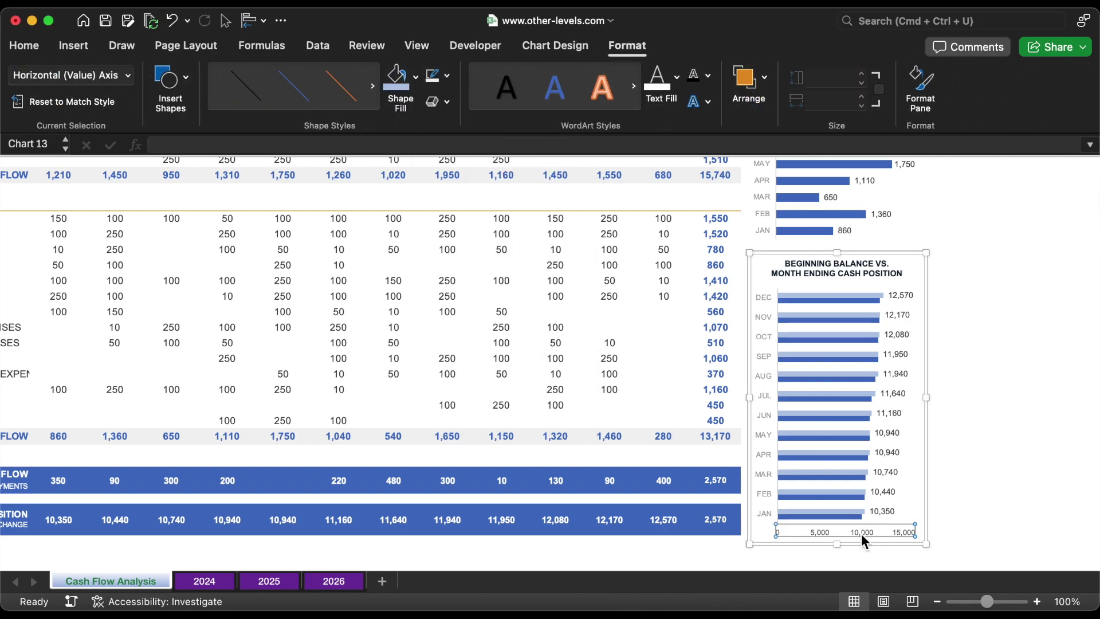
click(861, 529)
double_click(859, 504)
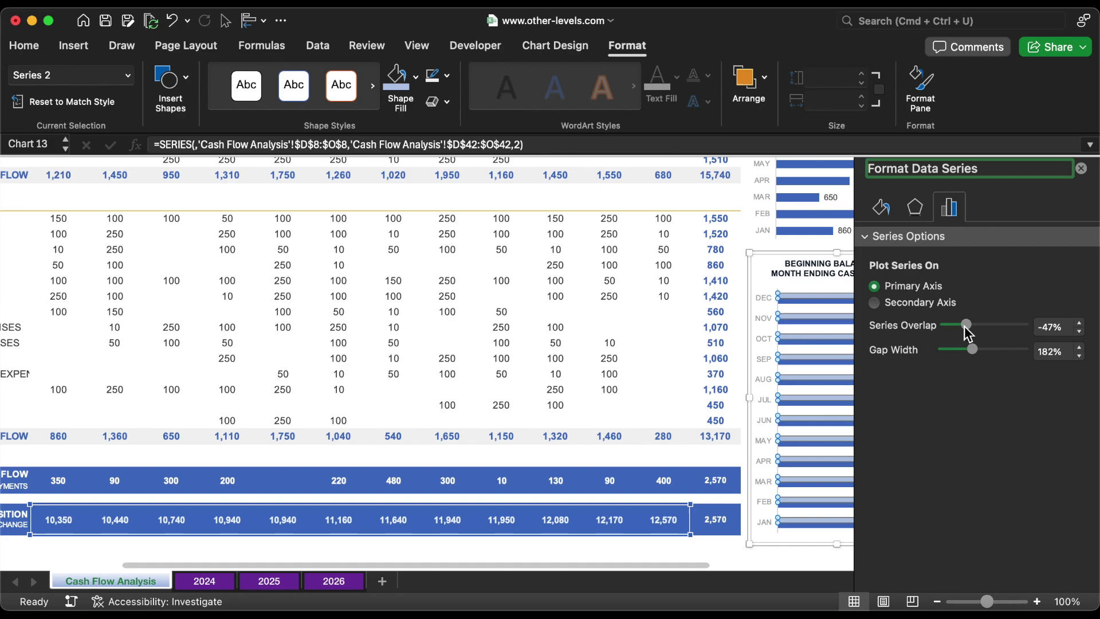
click(1081, 168)
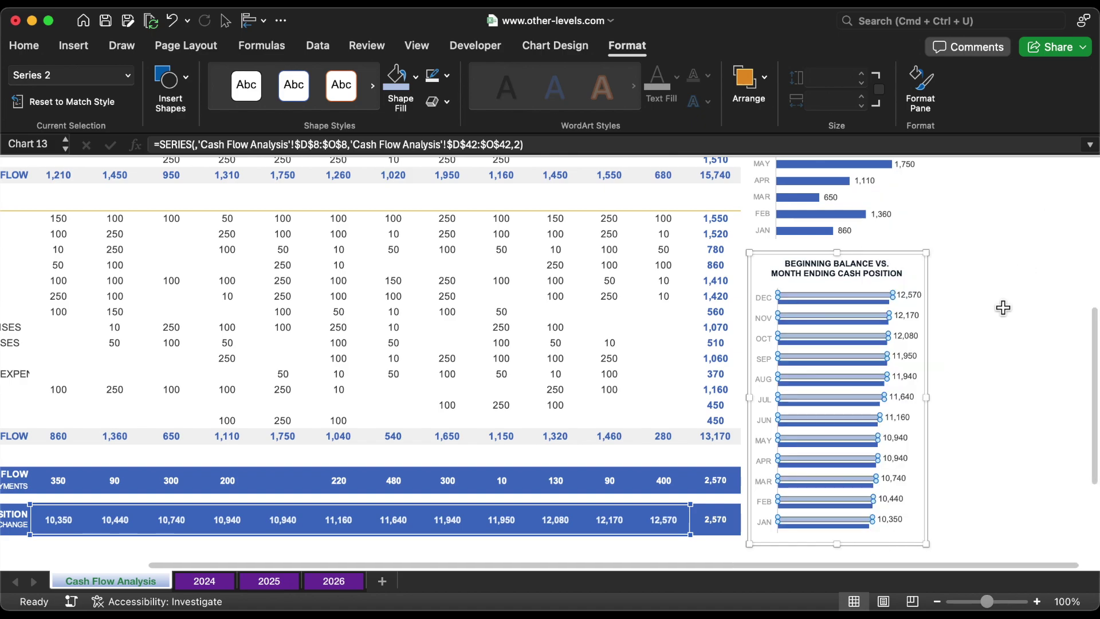
click(978, 312)
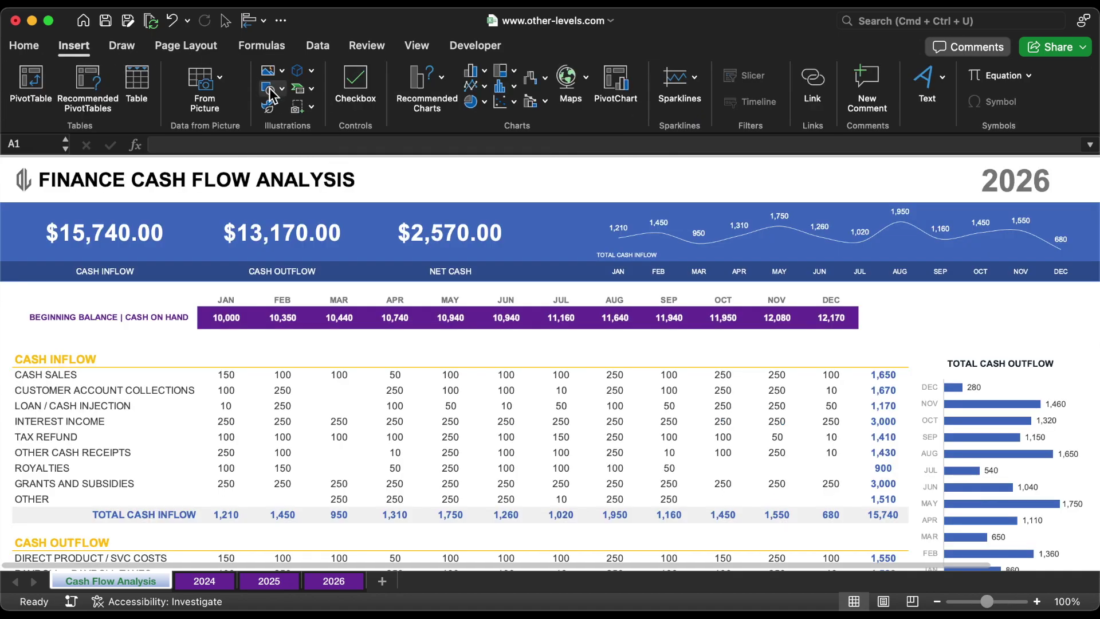
Insert a small text box reading Dashboard in the header area and place three copies beside it in a row
click(274, 93)
click(275, 139)
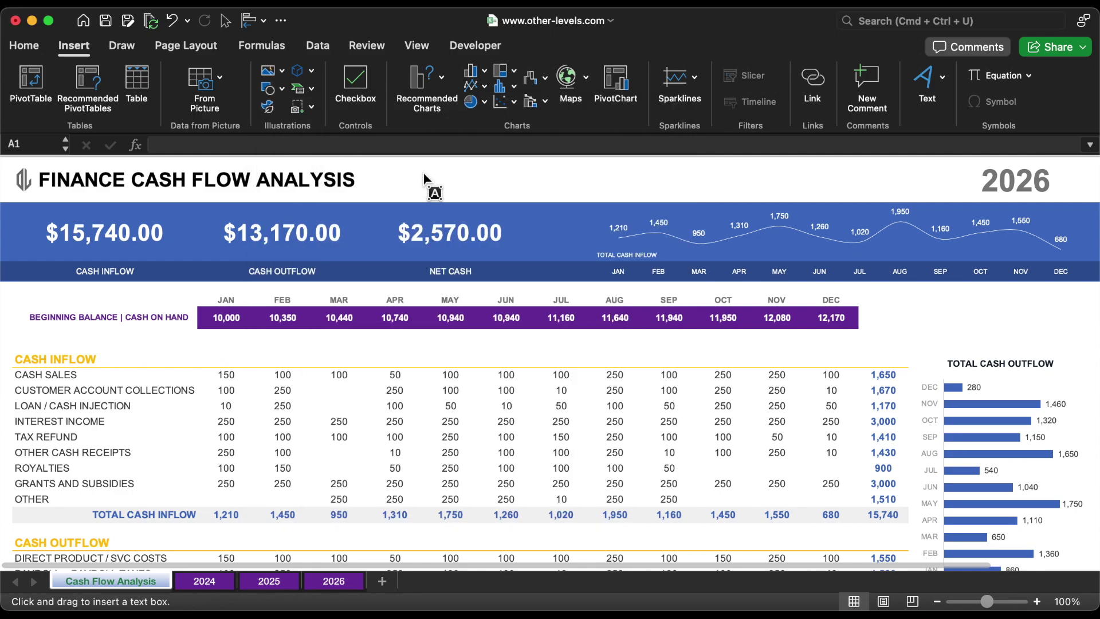
drag(458, 169, 524, 186)
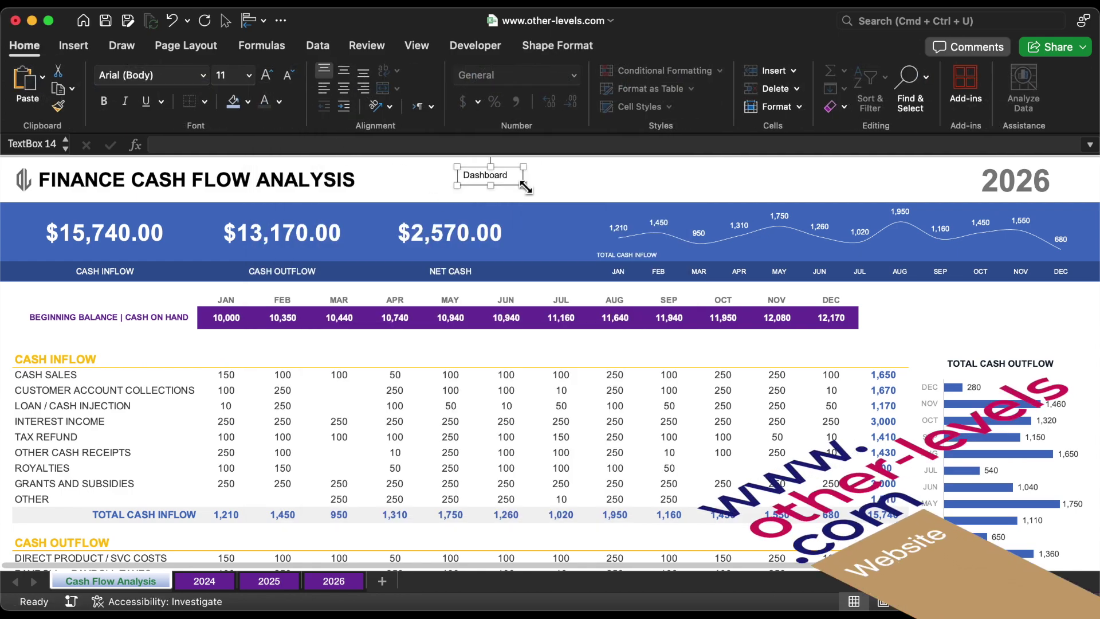
drag(525, 188, 830, 182)
Change the text of the three copied Dashboard boxes to 2024, 2025 and 2026
double_click(667, 179)
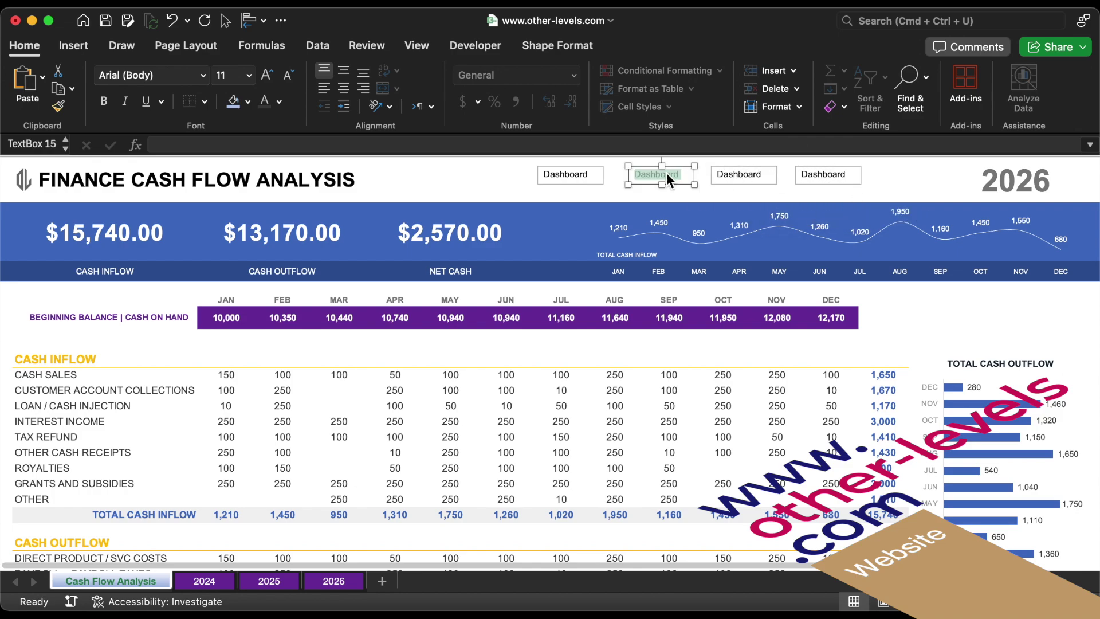
text(2024)
double_click(742, 175)
text(2025)
double_click(826, 175)
text(2026)
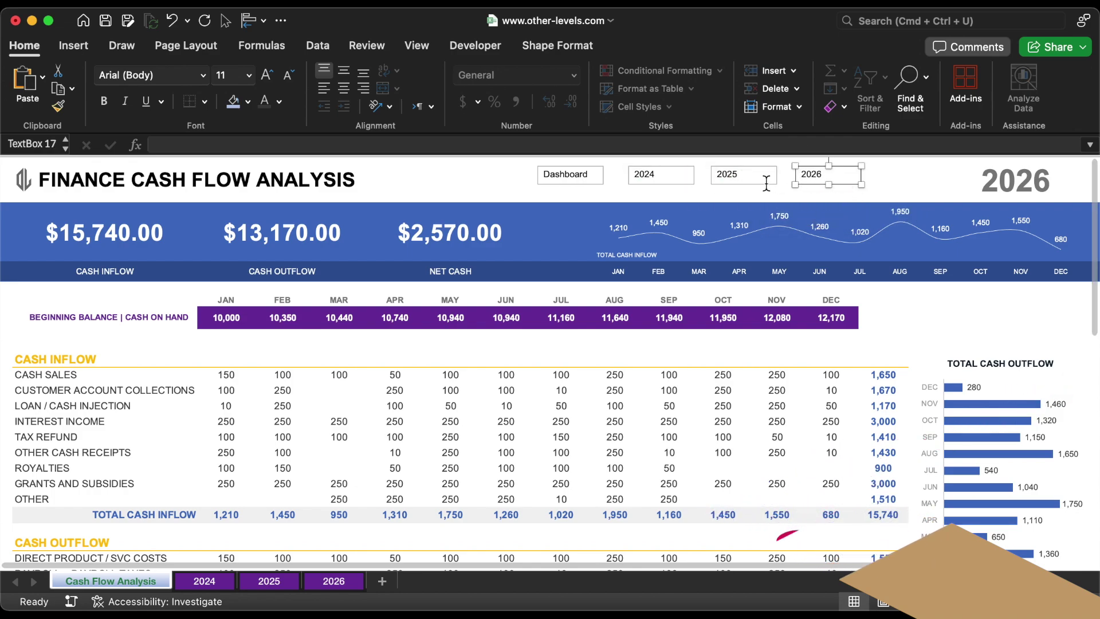
Center the text of all four navigation text boxes horizontally and vertically
shift+click(751, 182)
shift+click(640, 179)
shift+click(585, 180)
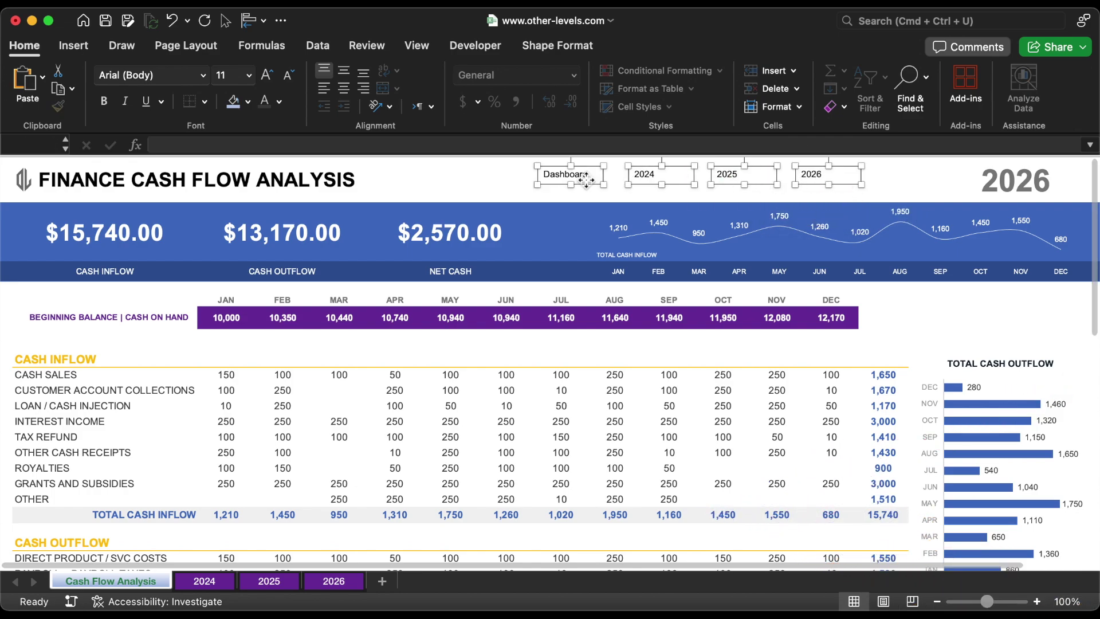
click(345, 88)
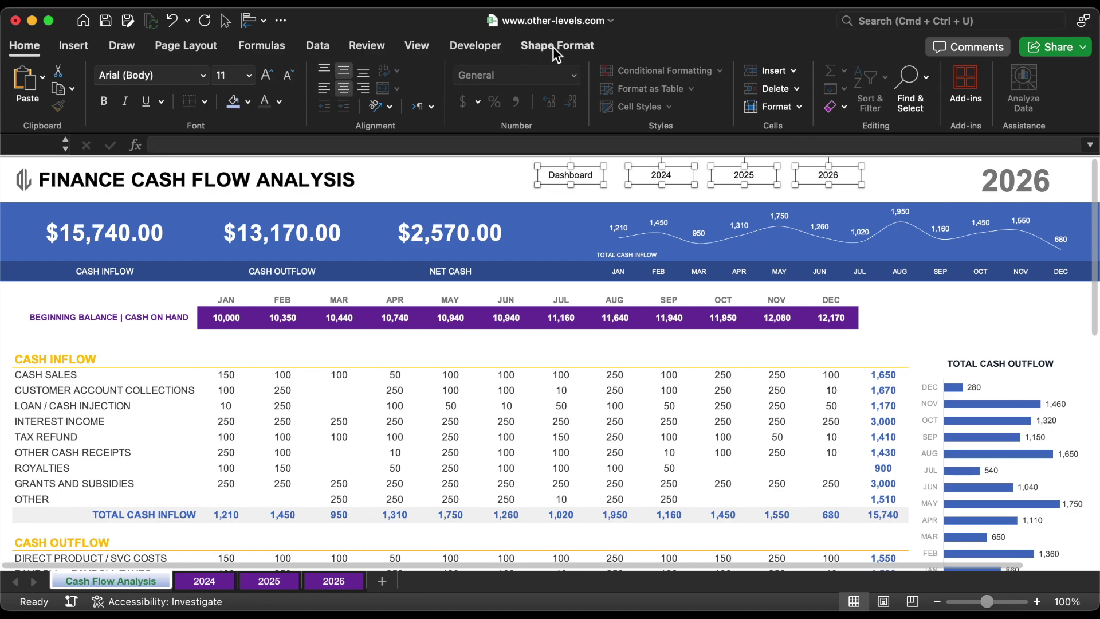
Remove the outlines of the four navigation text boxes and distribute the boxes horizontally
click(555, 45)
click(334, 75)
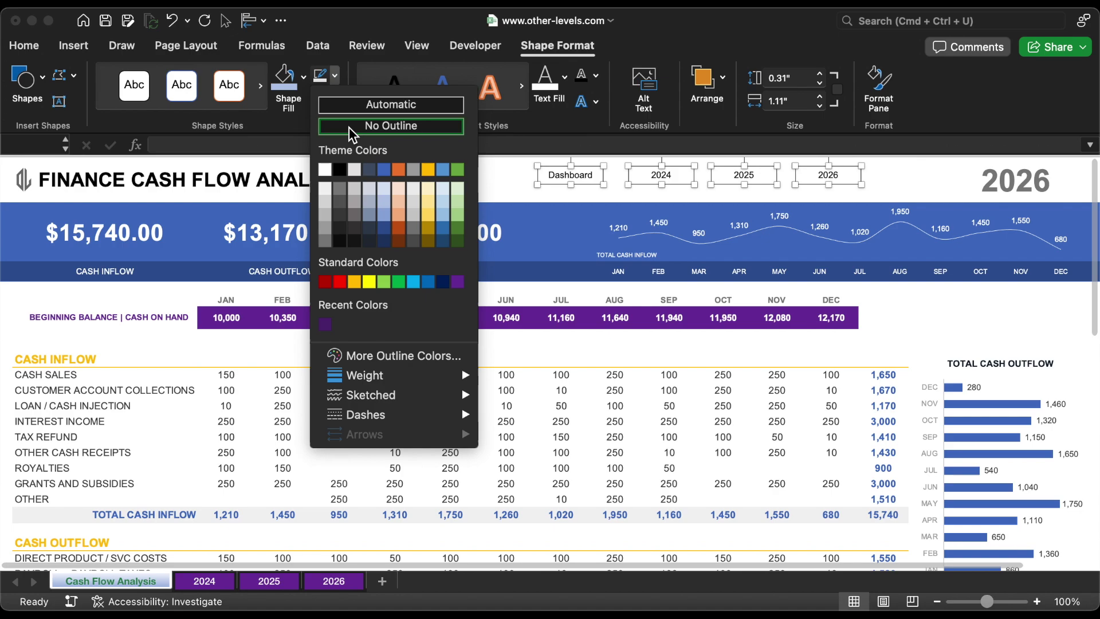
click(349, 128)
click(263, 20)
click(277, 227)
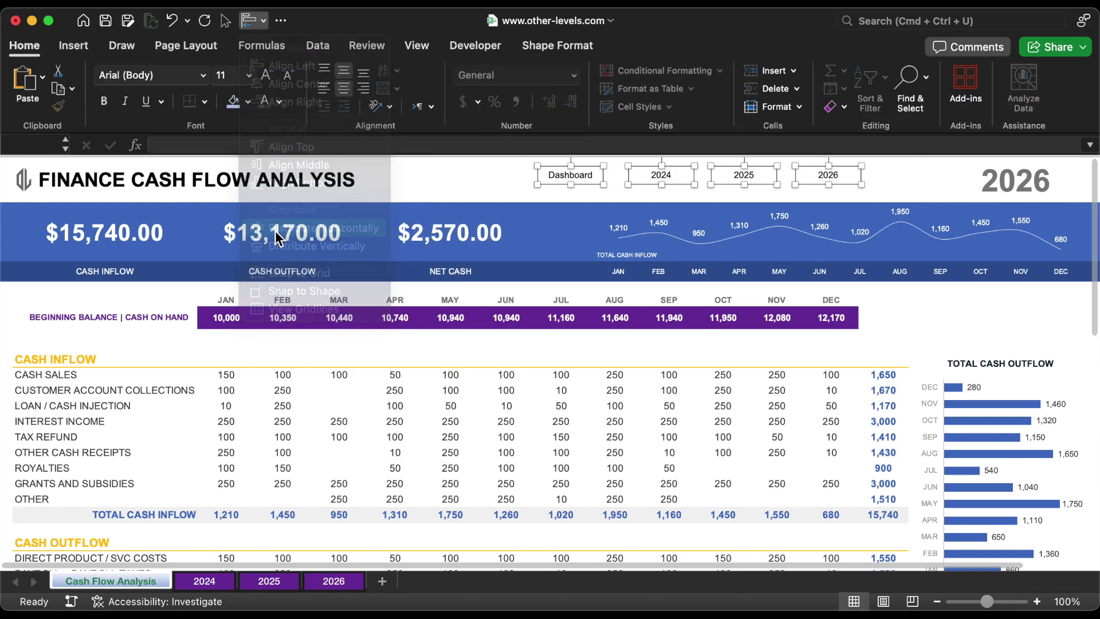
Underline the Dashboard text and insert a rectangle about 1.25" wide and 0.44" high at the sheet's upper-left corner
click(80, 46)
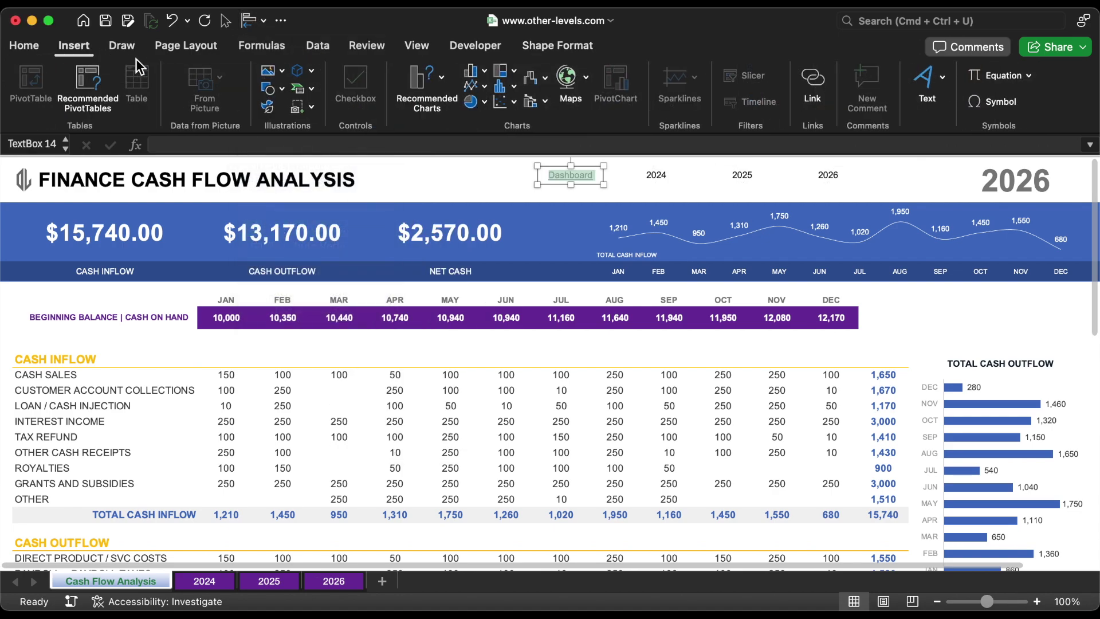
click(278, 86)
click(376, 141)
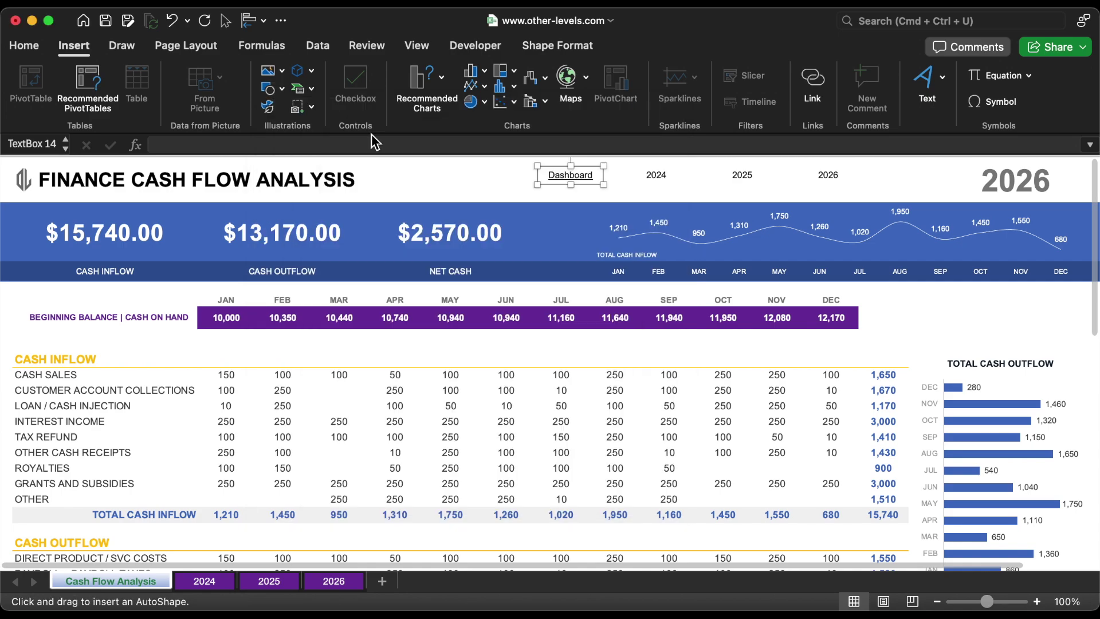
mouse_move(77, 165)
mouse_down()
mouse_move(175, 192)
mouse_move(46, 172)
mouse_up()
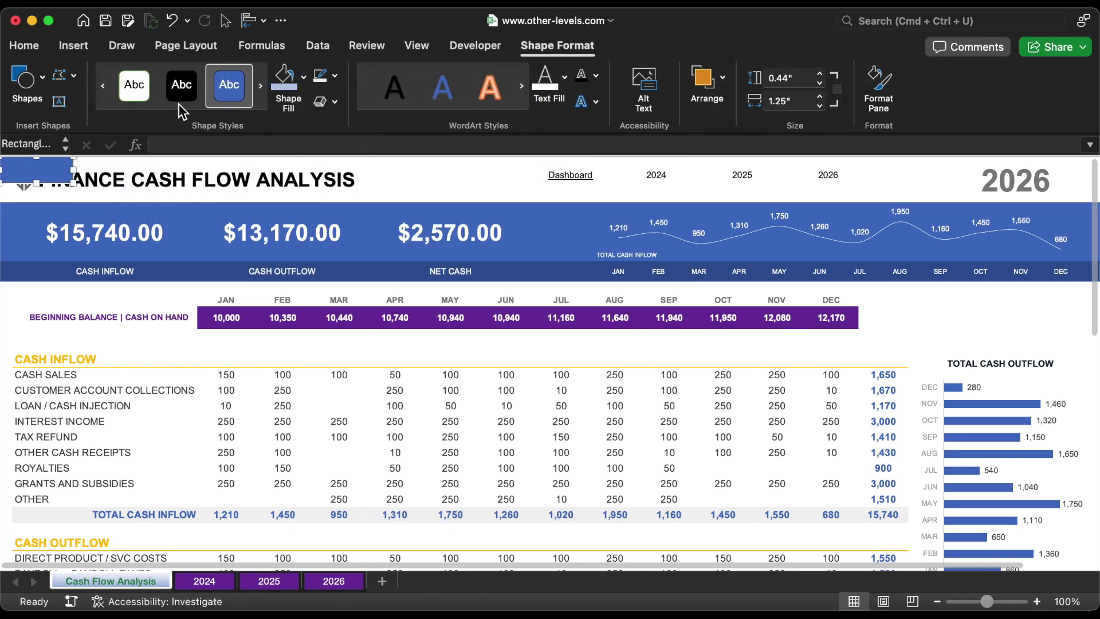
Give the new rectangle no outline and a white fill
click(337, 77)
click(345, 126)
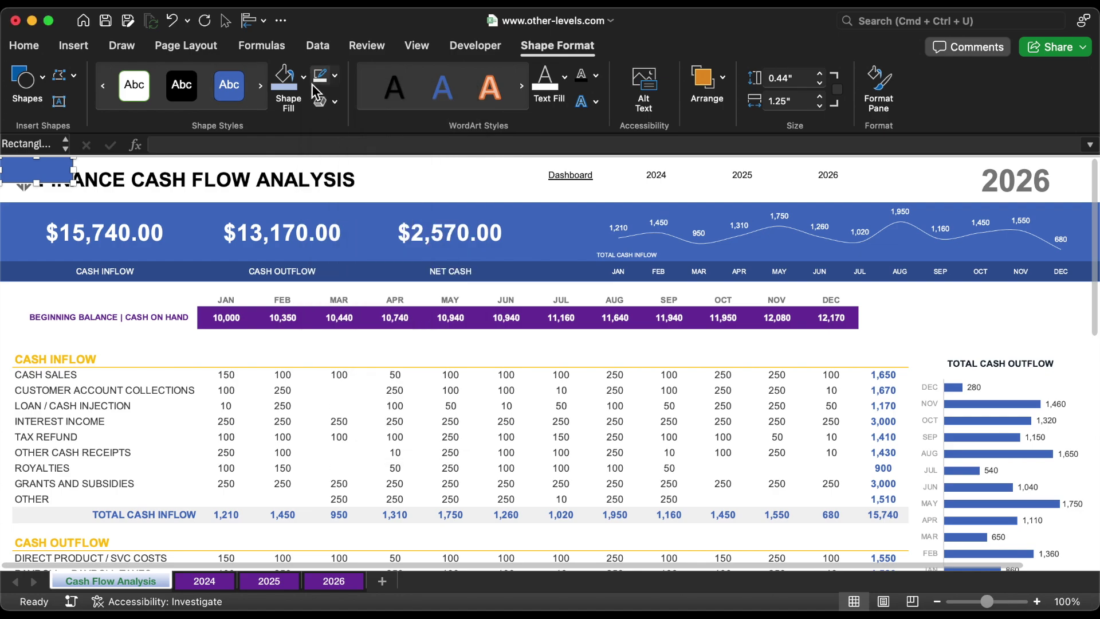
click(304, 79)
click(284, 177)
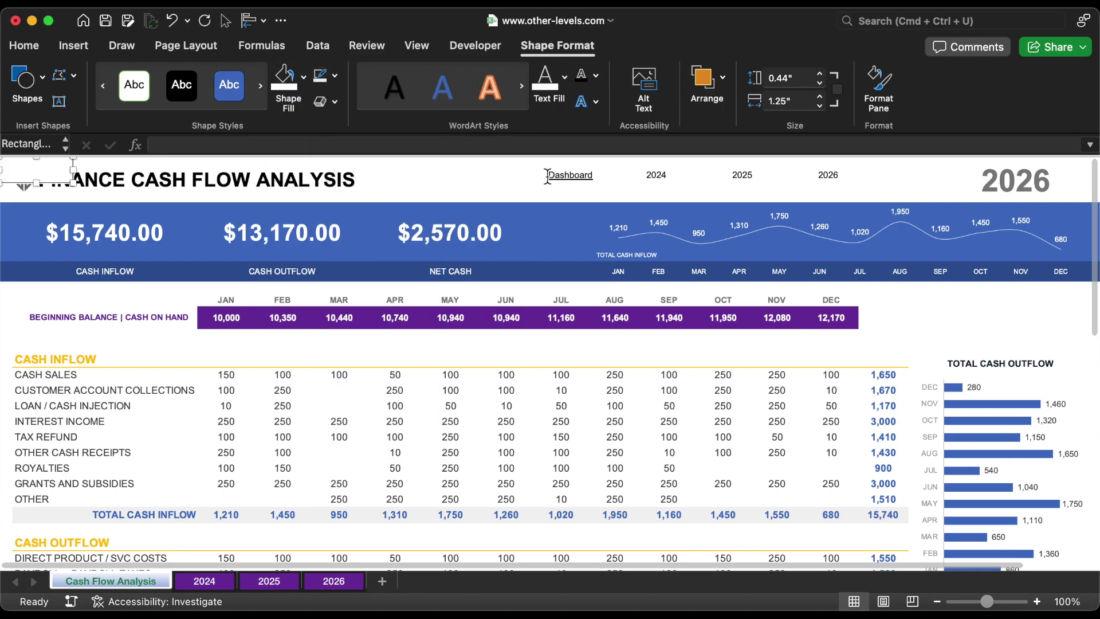
Group the white rectangle with the Dashboard, 2024, 2025 and 2026 text boxes
shift+click(569, 178)
shift+click(664, 177)
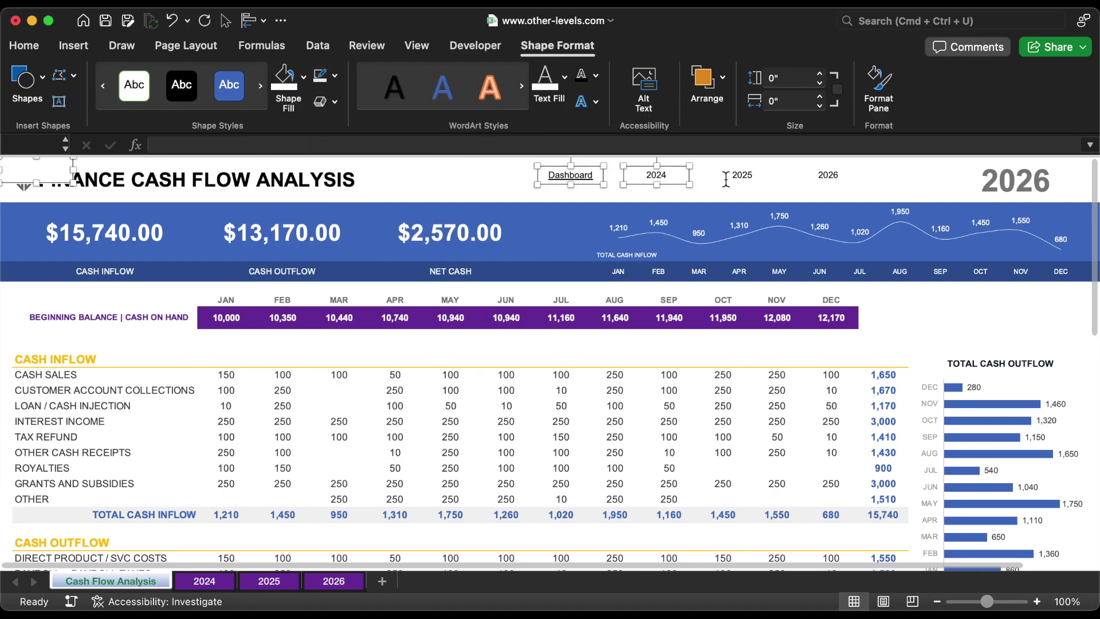
shift+click(739, 176)
shift+click(828, 178)
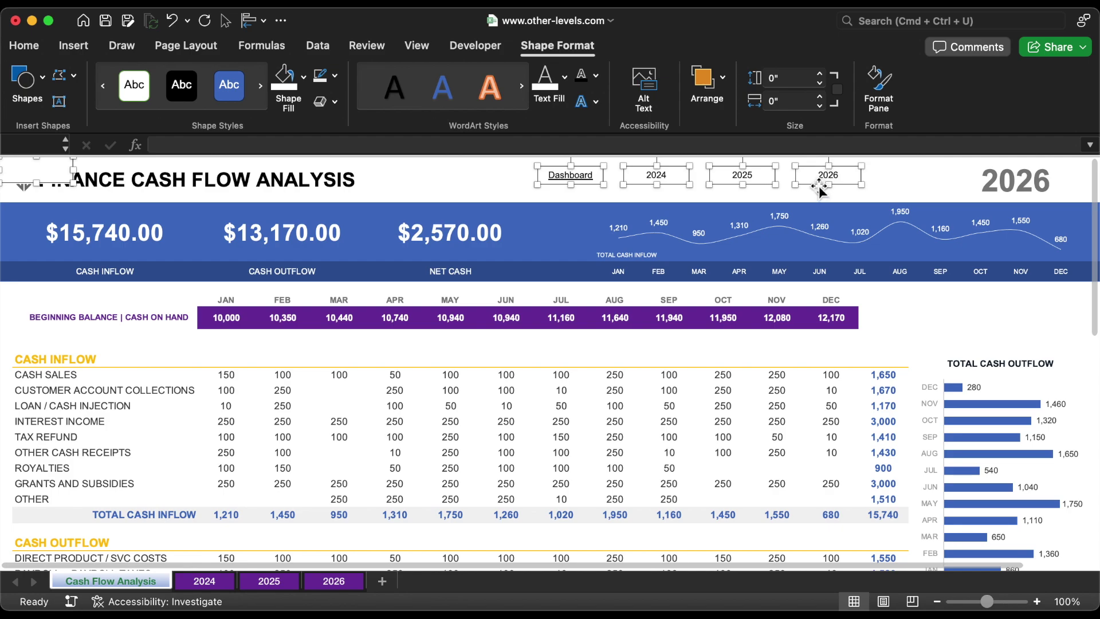
right_click(819, 189)
mouse_move(857, 262)
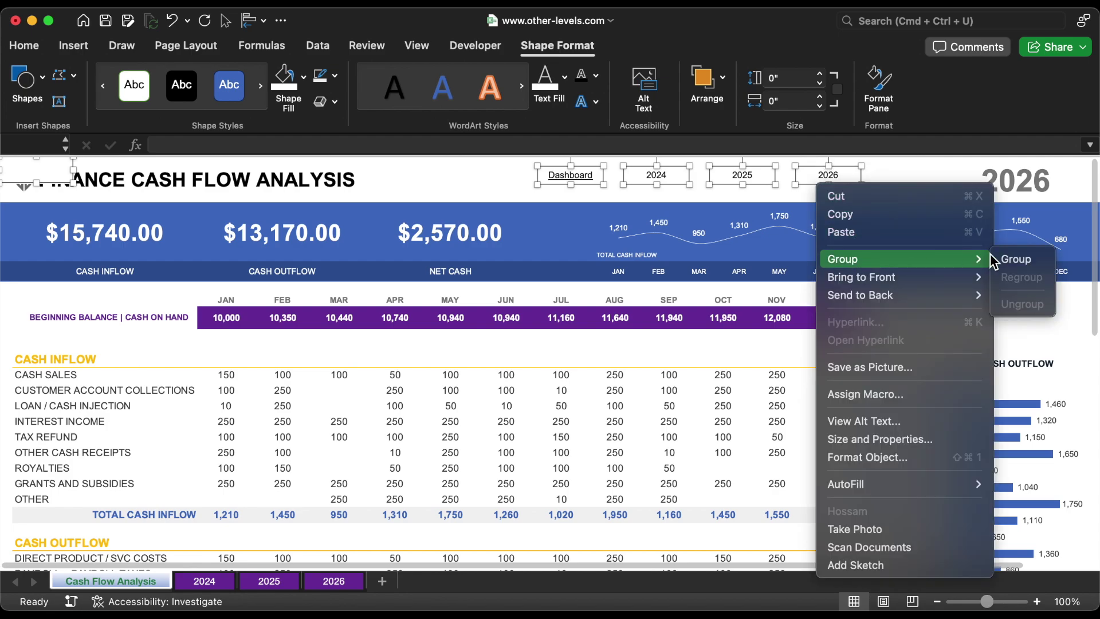
click(1007, 261)
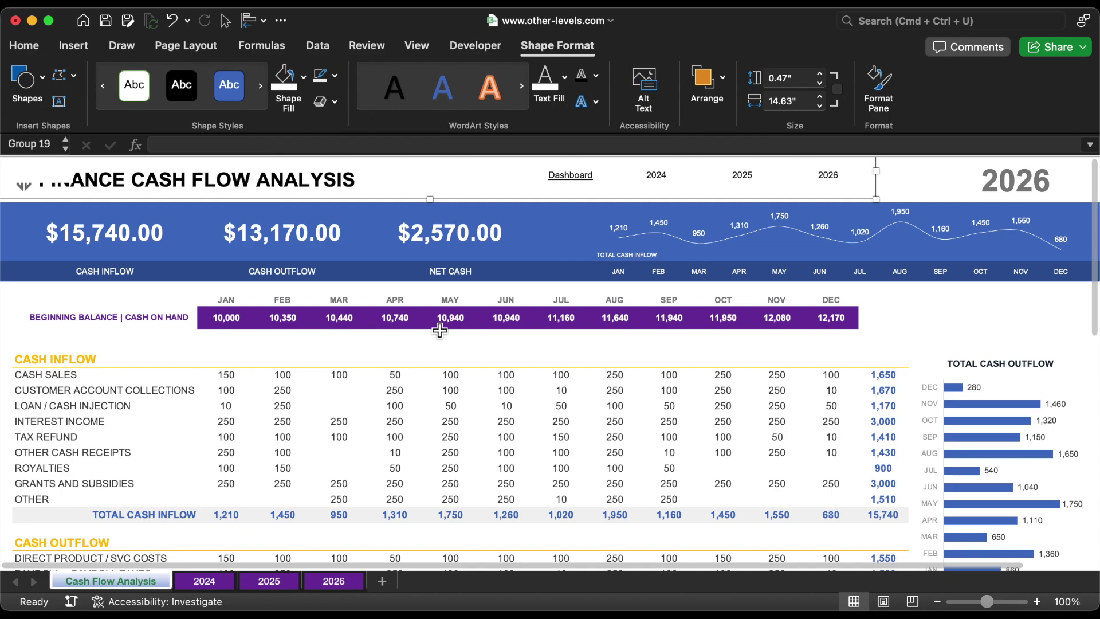
Paste the copied navigation group onto the 2024, 2025 and 2026 sheets
click(222, 582)
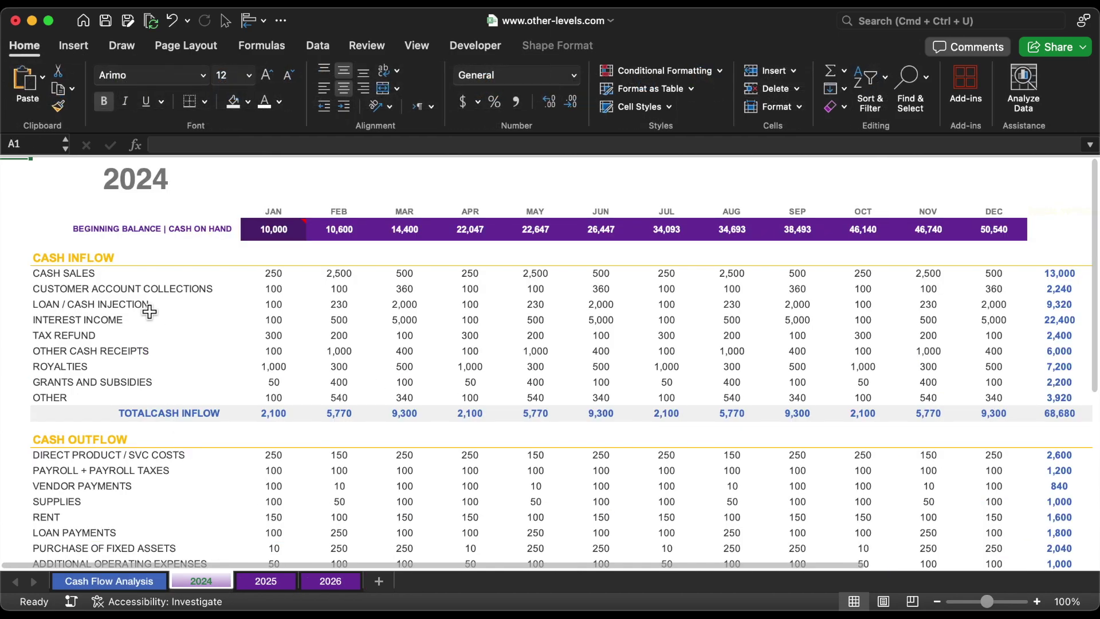
key(super+v)
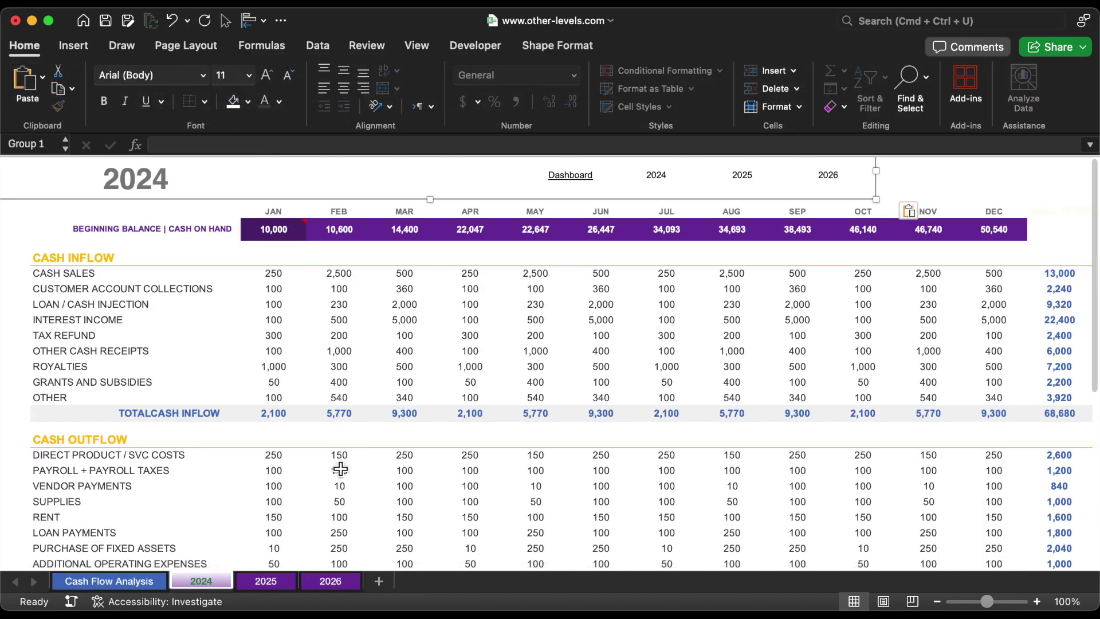
click(273, 582)
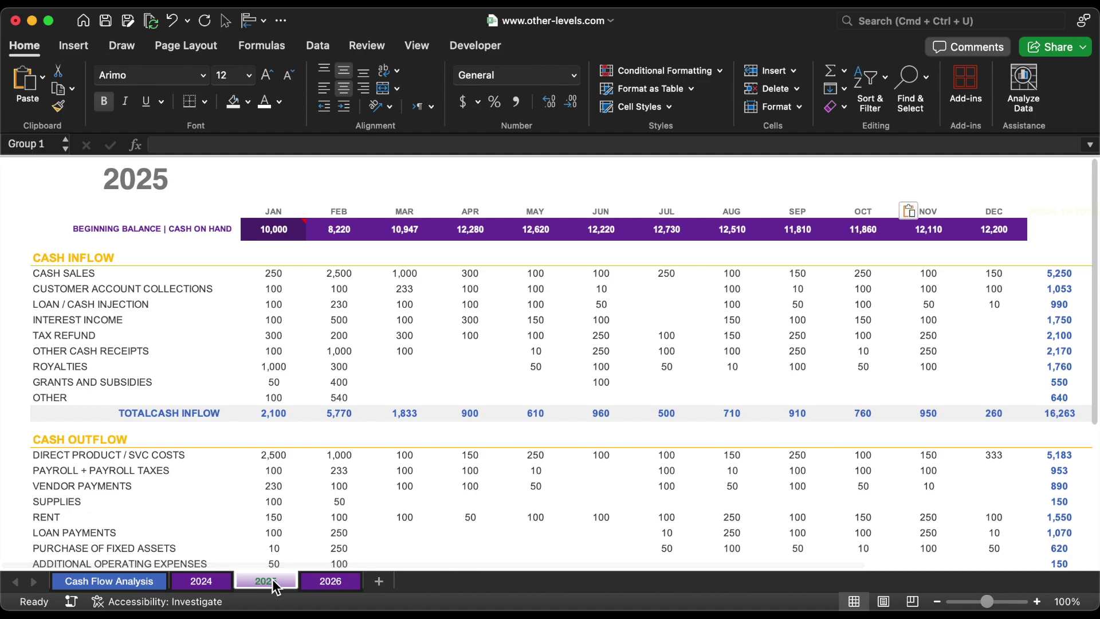
key(super+v)
click(332, 582)
key(super+v)
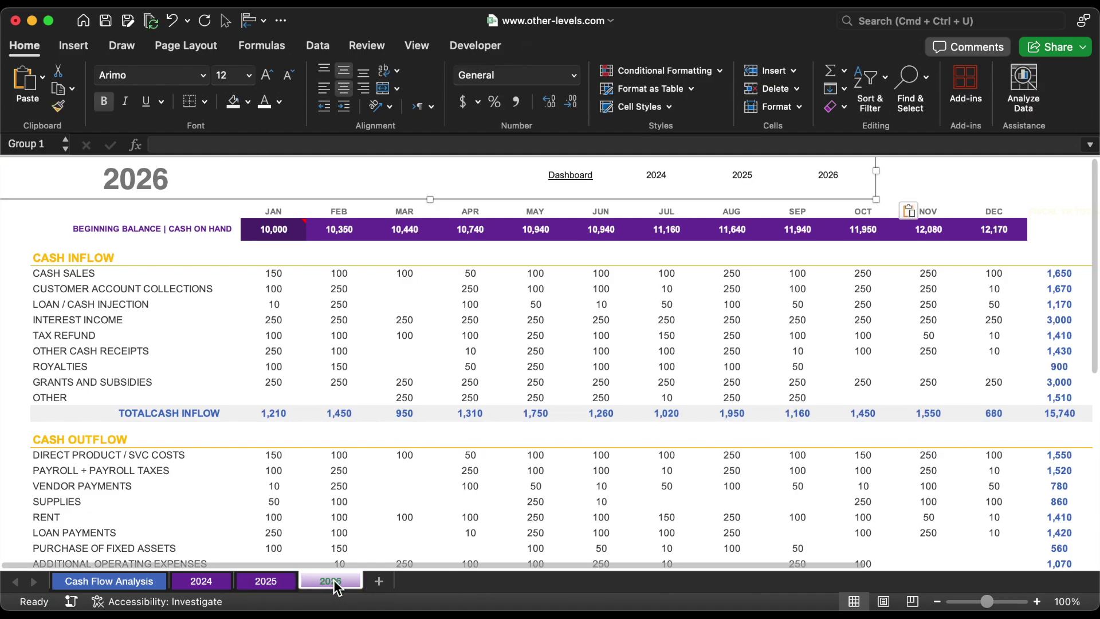
On the 2026 sheet, remove the underline from Dashboard, underline 2026 instead, and ungroup the navigation text boxes
click(580, 178)
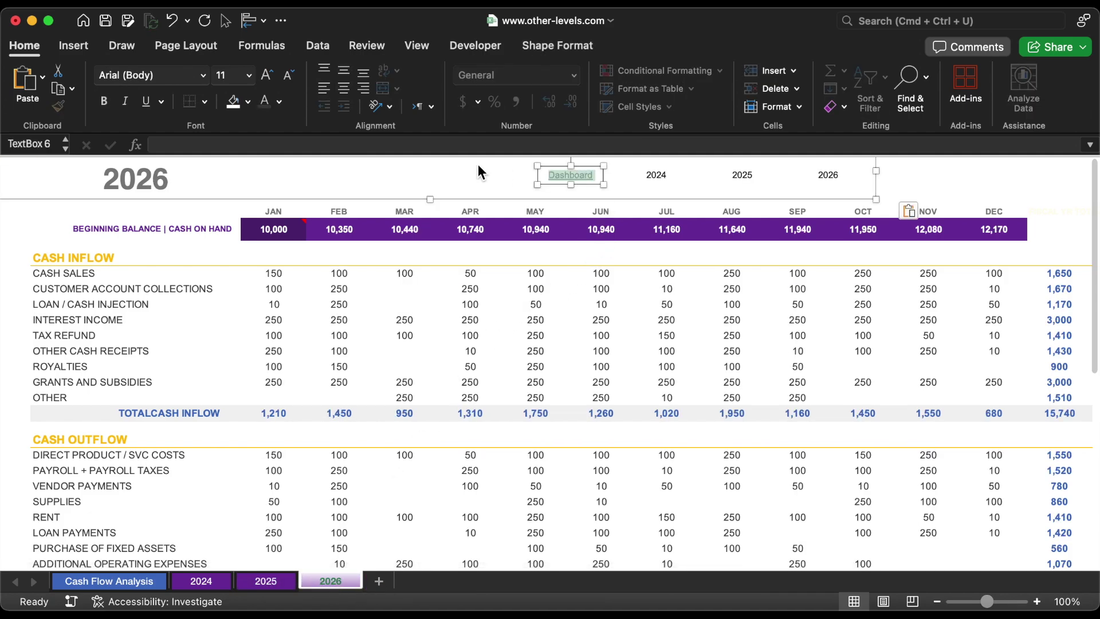
click(814, 175)
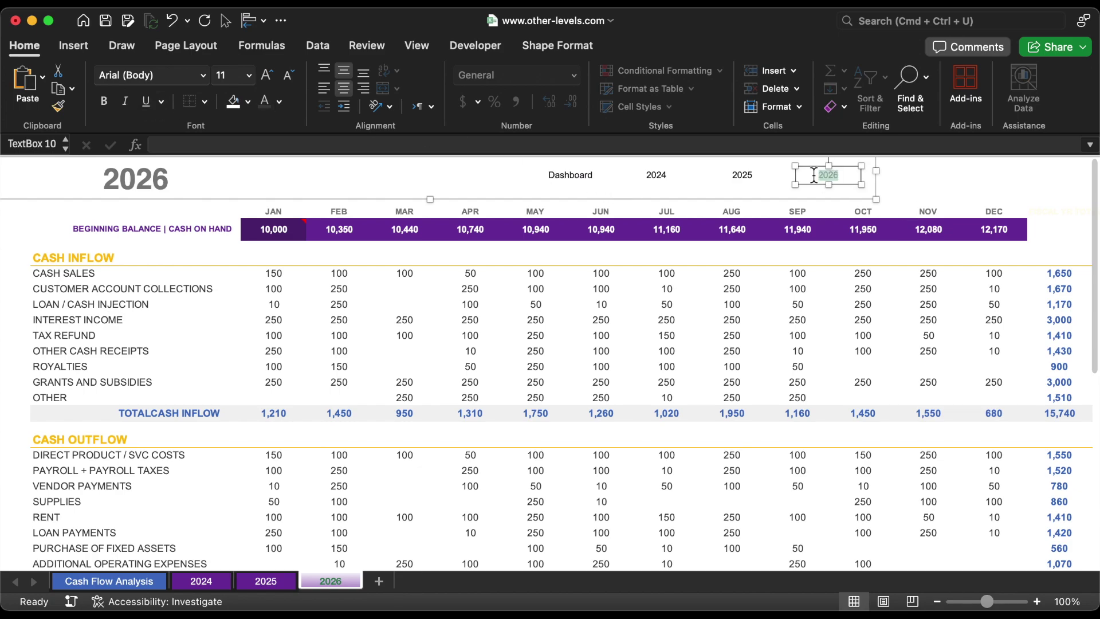
right_click(752, 176)
mouse_move(917, 286)
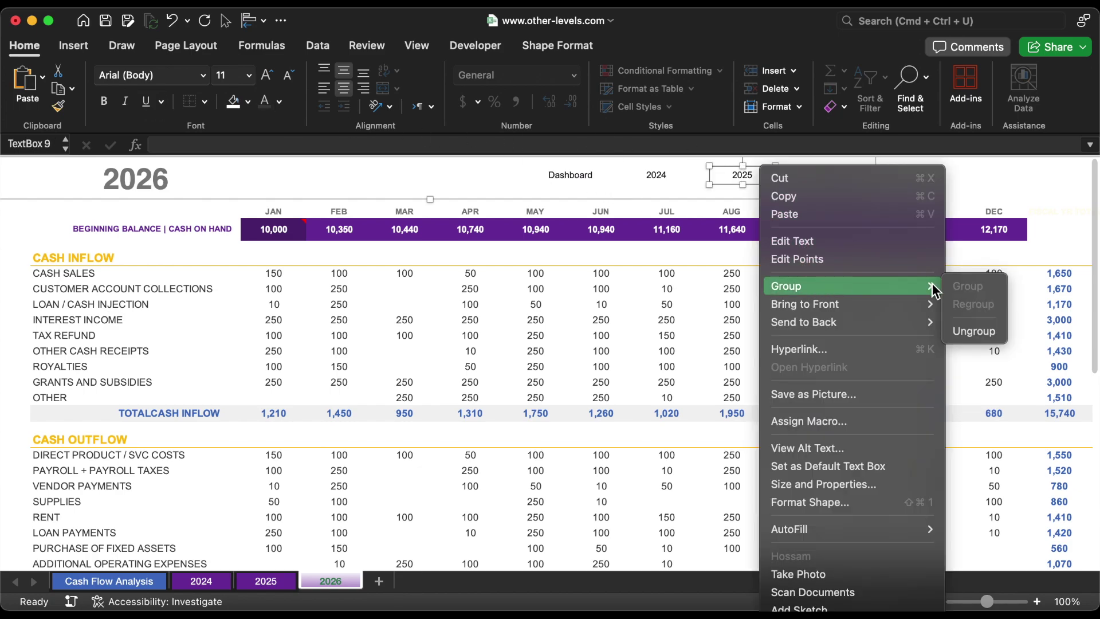
click(973, 331)
Hyperlink the 2025 text box on the 2026 sheet to cell A1 of the '2025' sheet in this document
right_click(770, 175)
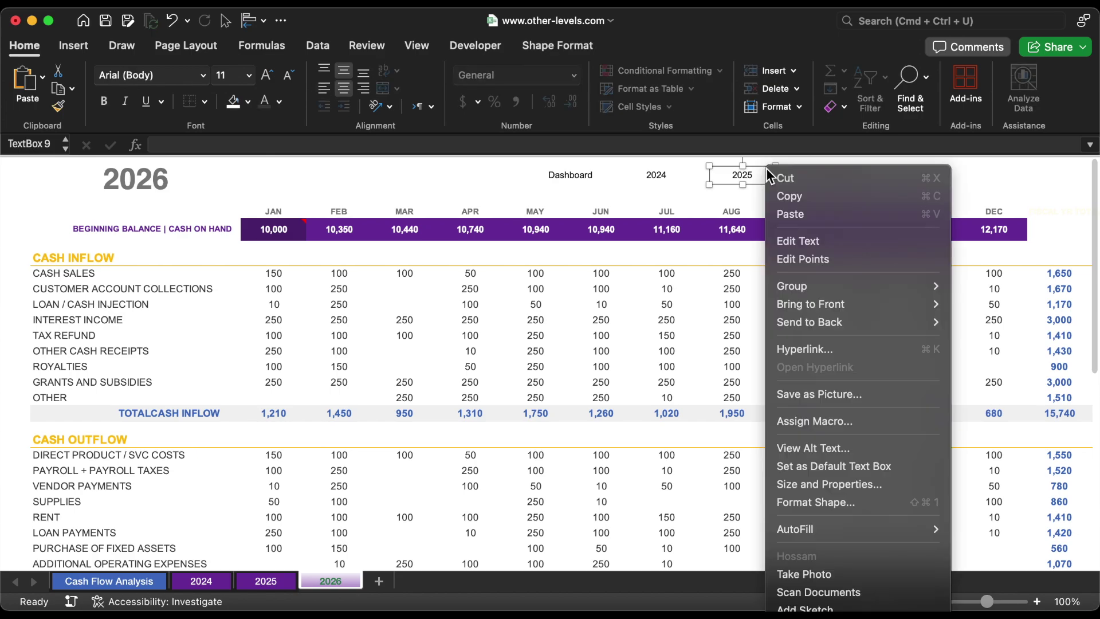
click(833, 351)
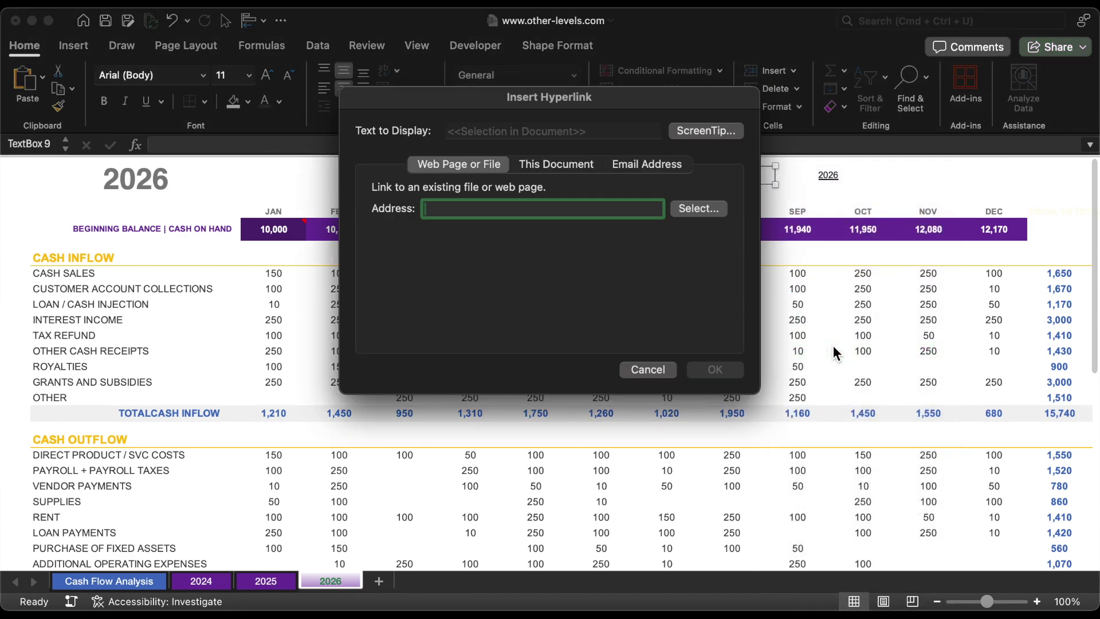
click(543, 163)
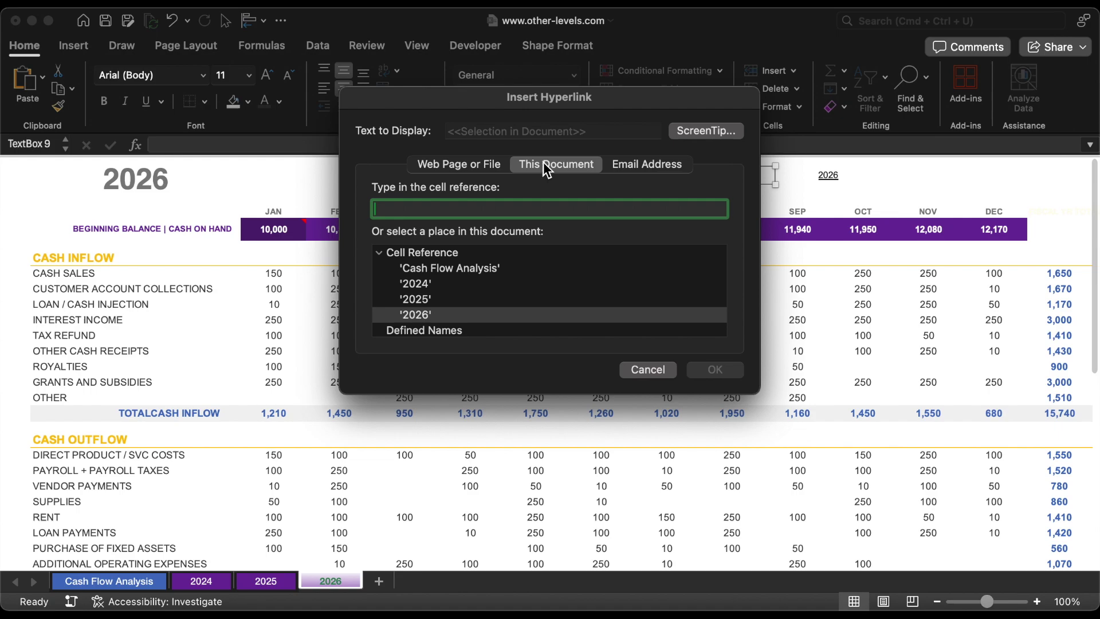
click(420, 300)
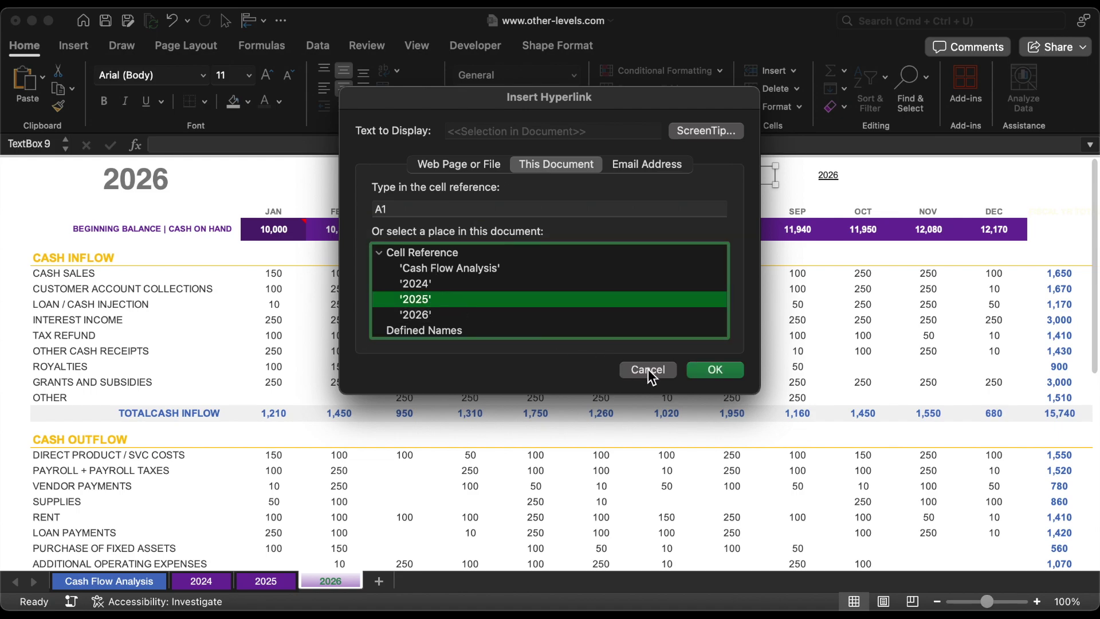
click(714, 371)
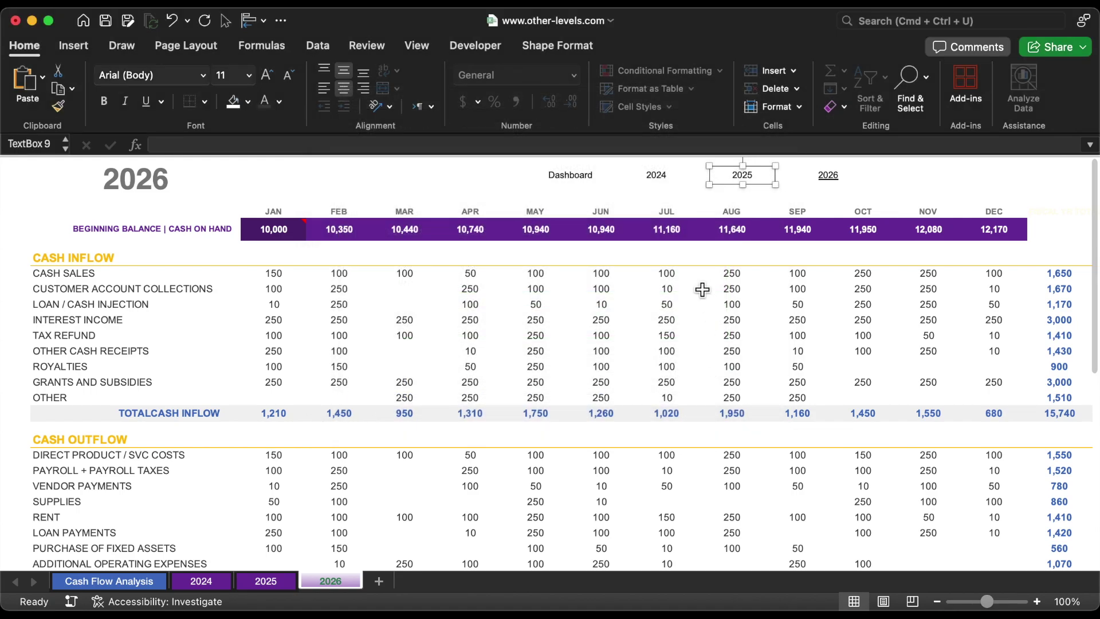
On the 2025 sheet, underline the 2025 navigation text and remove the underline from Dashboard
click(740, 177)
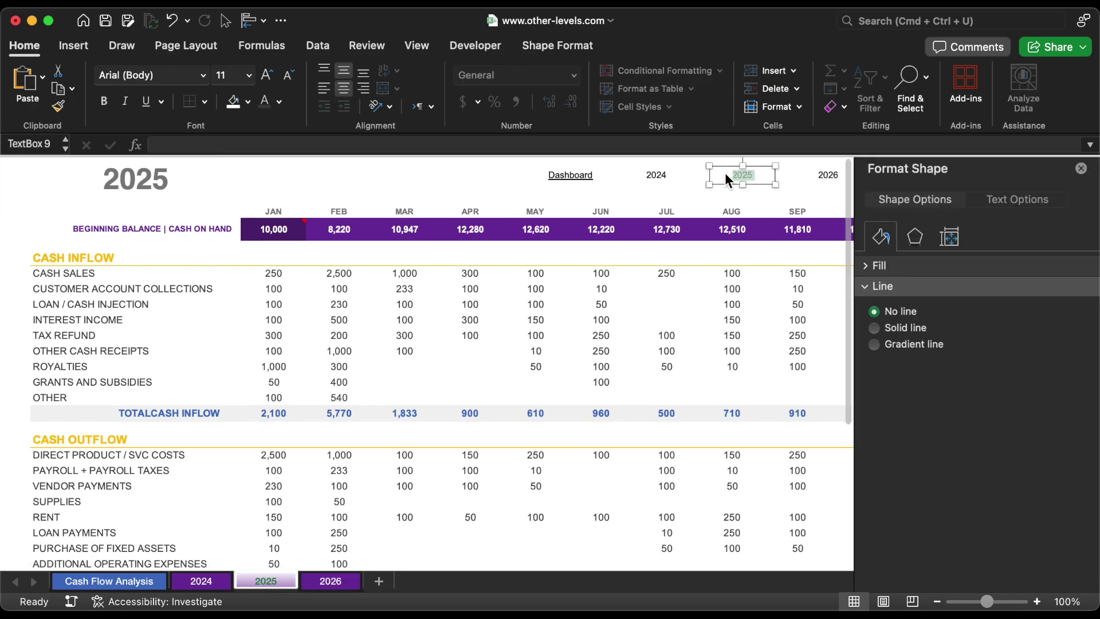
click(152, 101)
click(578, 181)
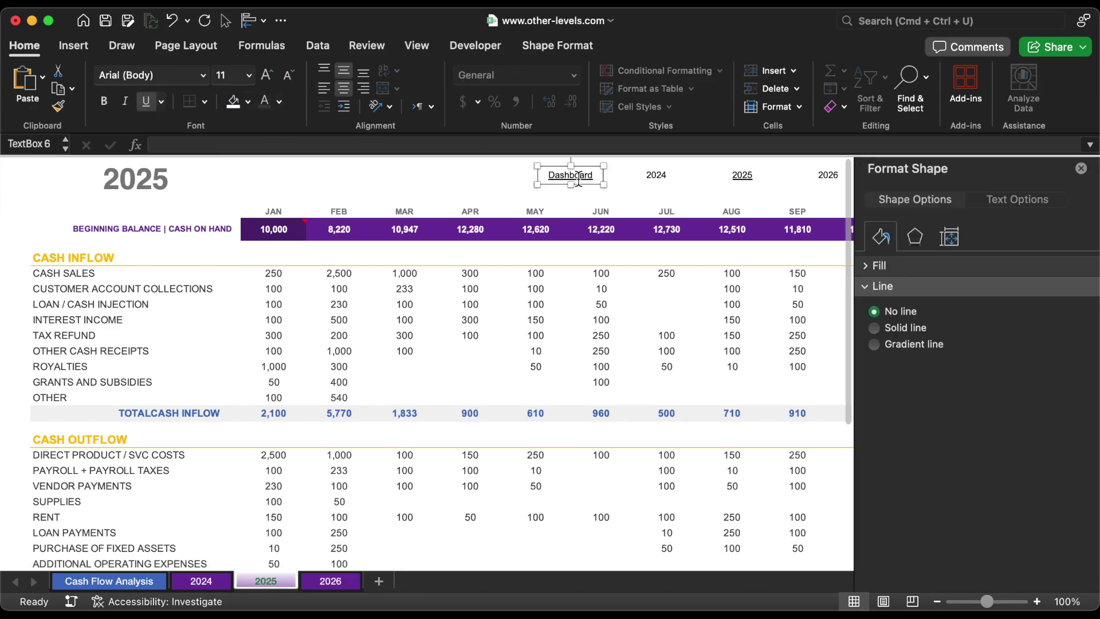
Hyperlink the 2024 text box on the 2025 sheet to the '2024' sheet in this document
right_click(681, 172)
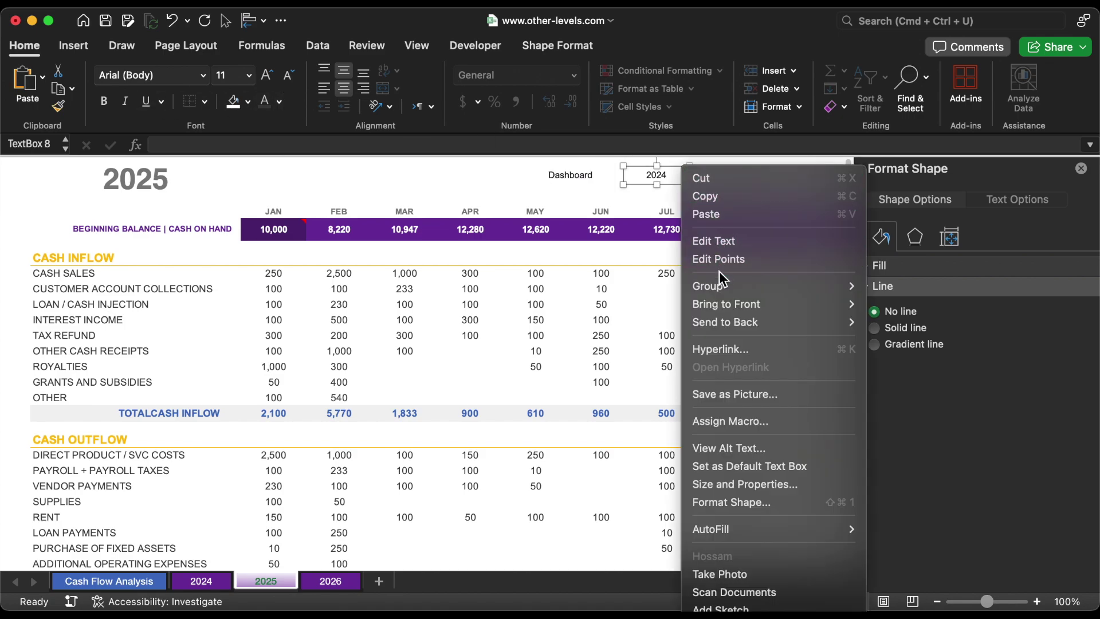
click(724, 346)
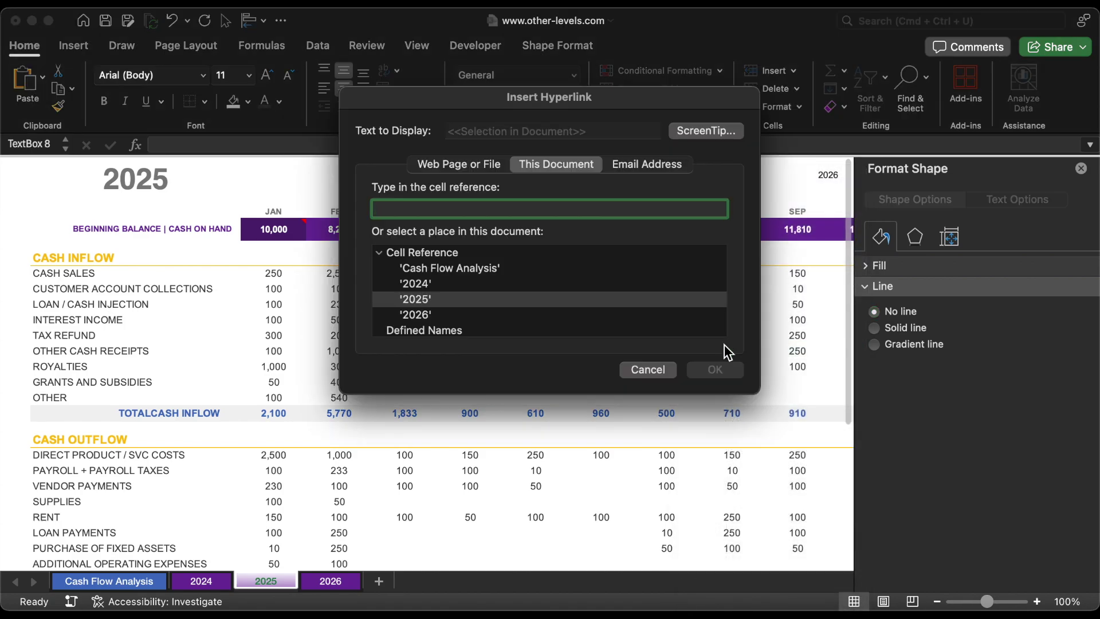
click(435, 283)
click(739, 372)
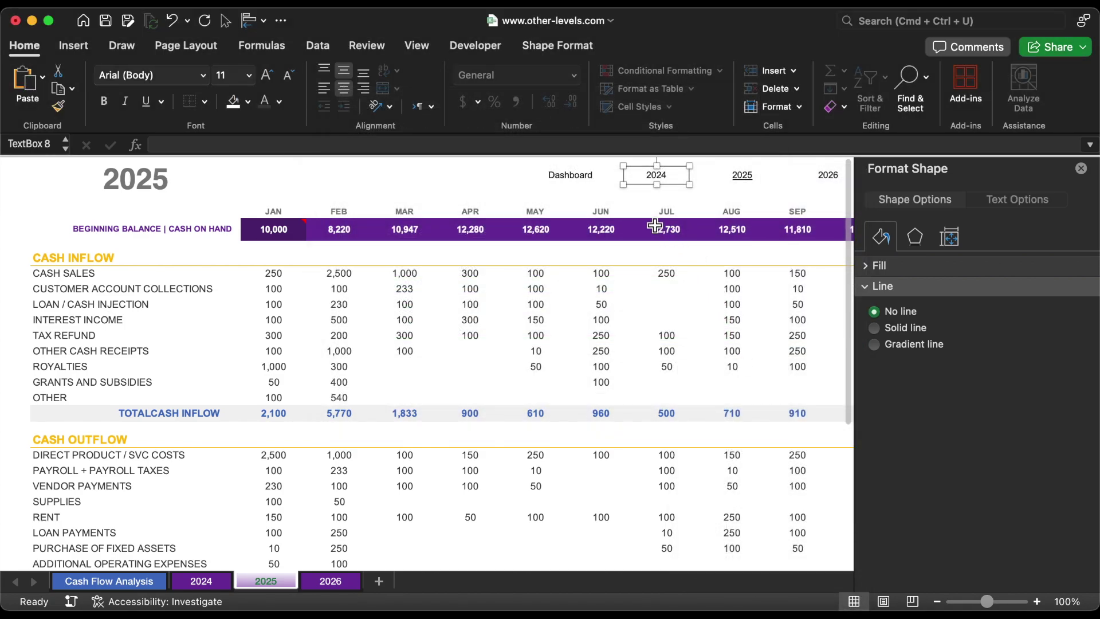
Hyperlink the Dashboard text box on the 2025 sheet to cell A1 of the 'Cash Flow Analysis' sheet
right_click(590, 177)
click(638, 354)
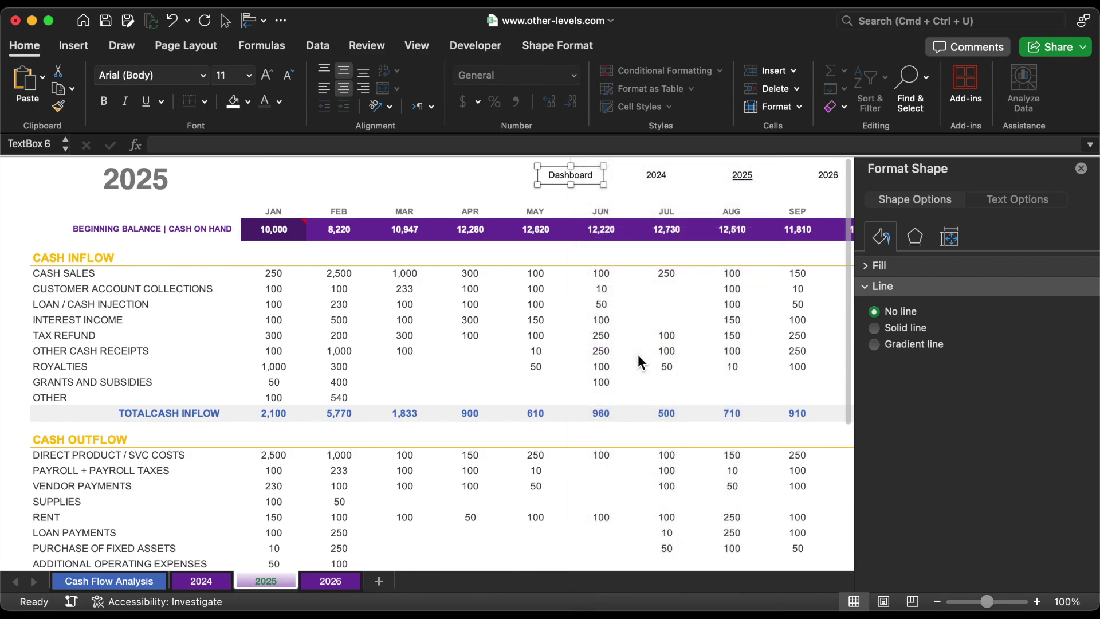
click(504, 268)
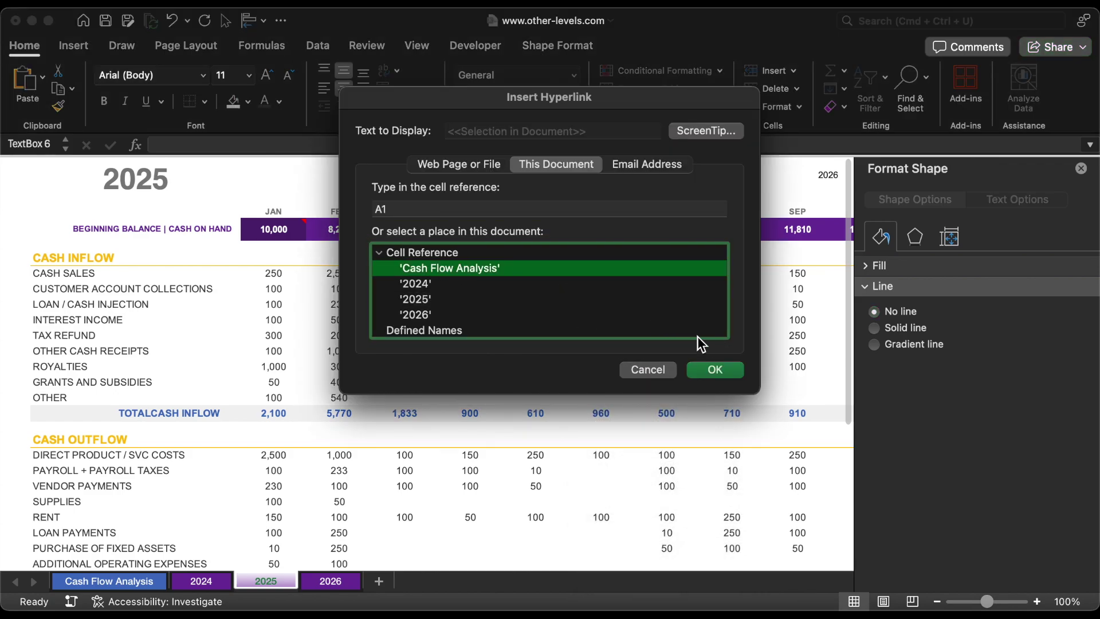
click(715, 369)
Hyperlink the 2026 text box on the 2025 sheet to cell A1 of the '2026' sheet and deselect it
right_click(835, 172)
click(900, 352)
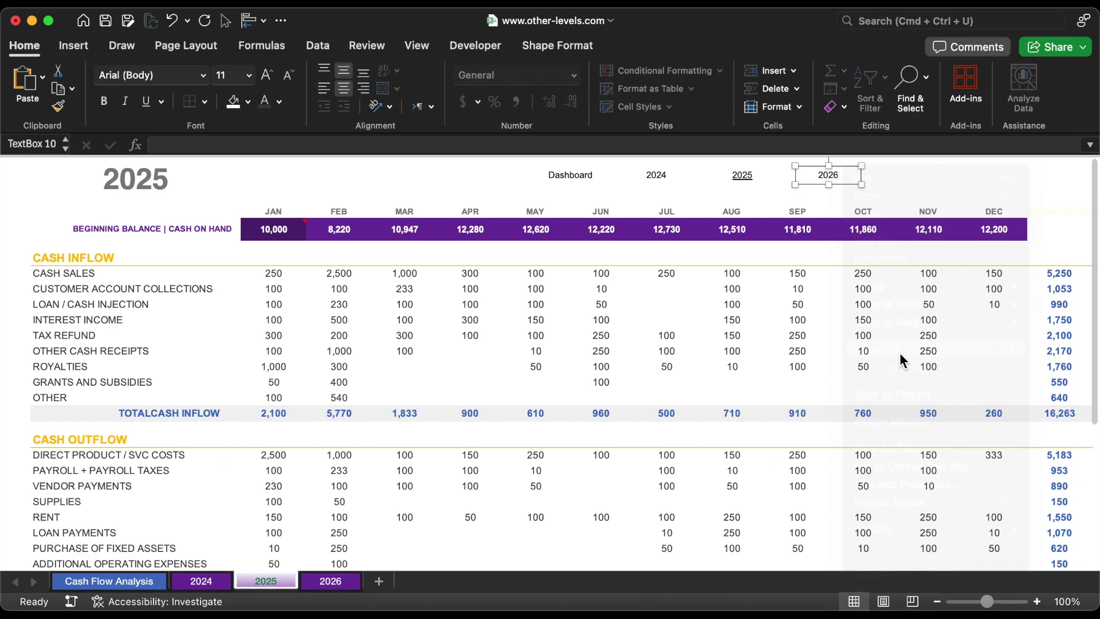
click(444, 315)
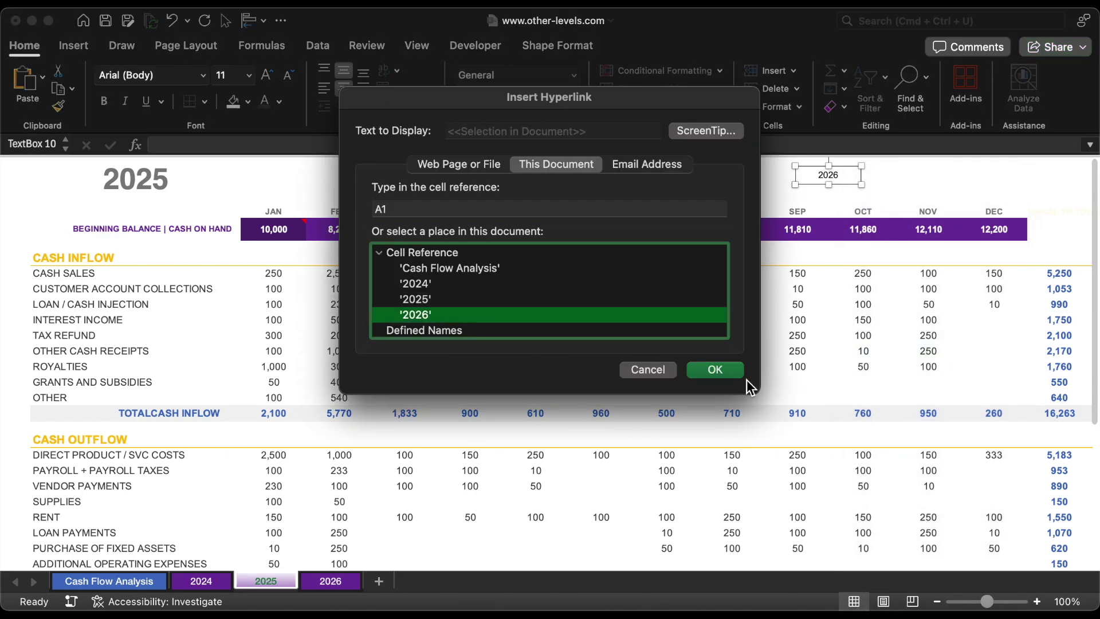
click(726, 369)
click(911, 189)
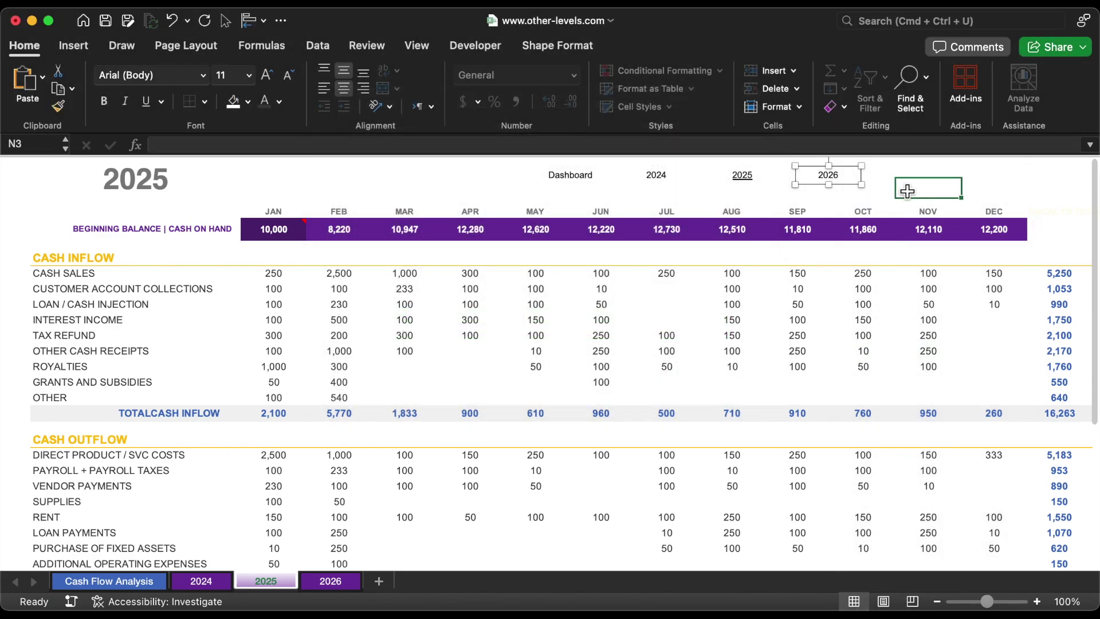
Test the 2026 and 2025 navigation links, and look over the finished cash flow dashboard
click(840, 182)
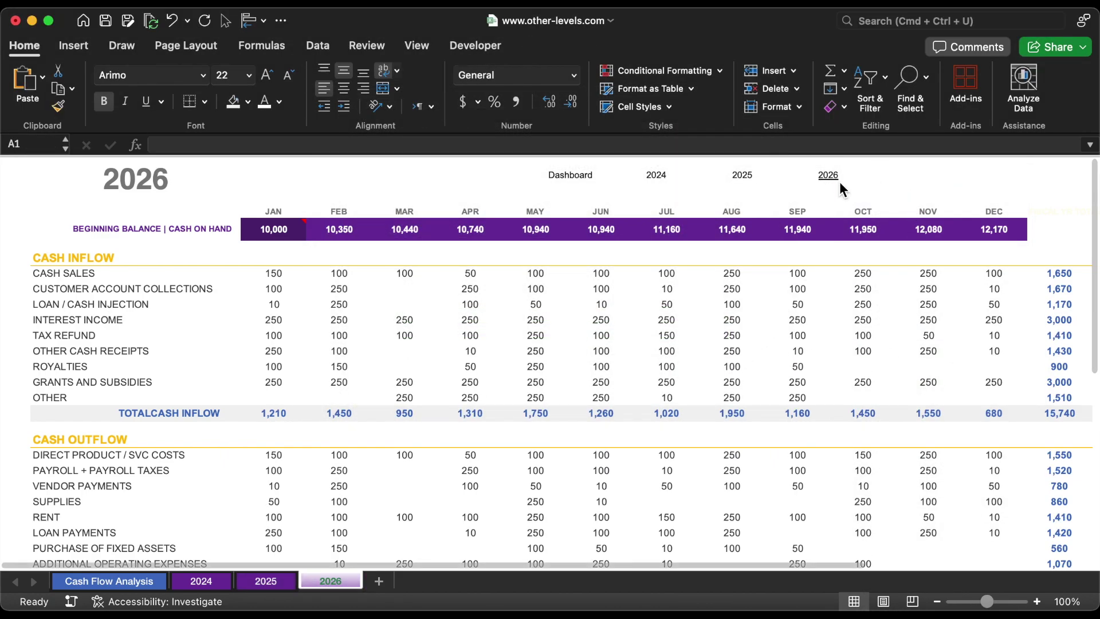
click(745, 177)
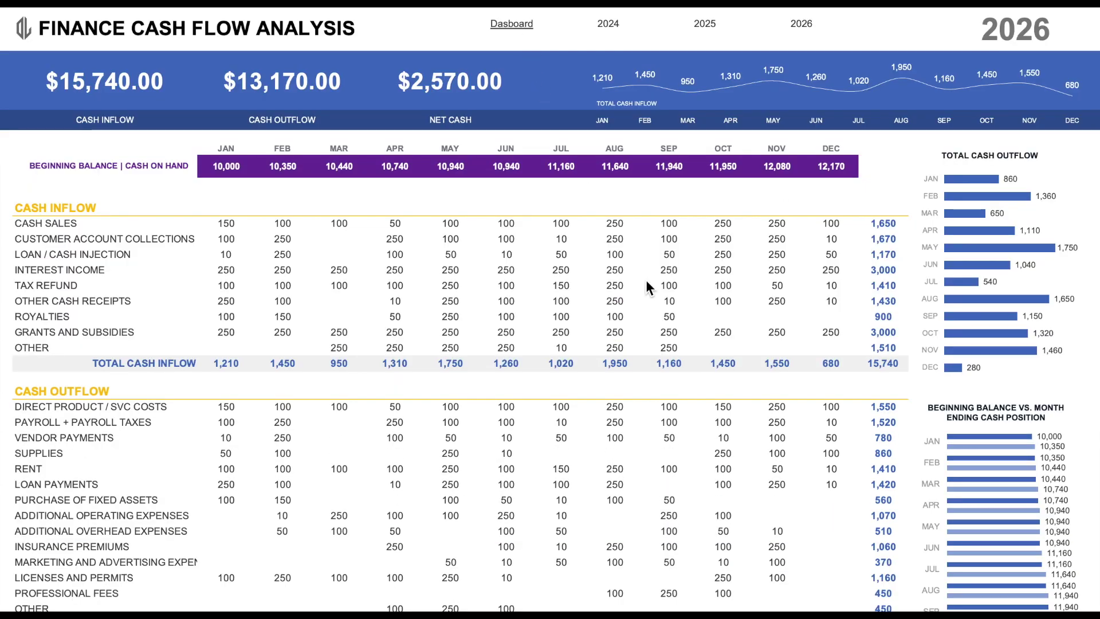
scroll(646, 282, down, 4)
scroll(645, 279, up, 5)
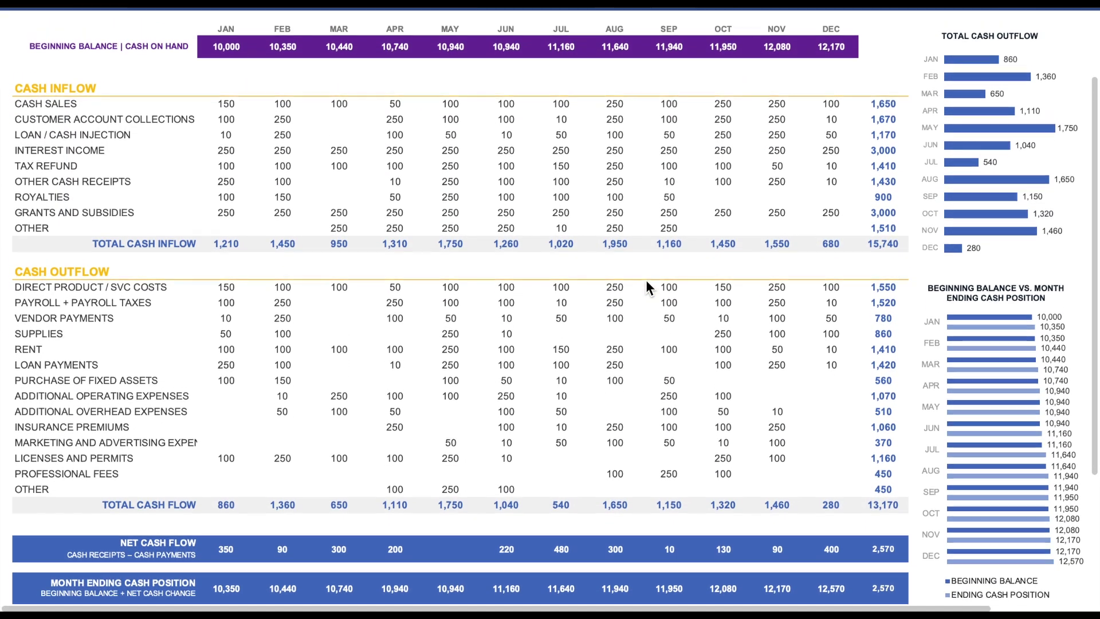
scroll(645, 279, up, 1)
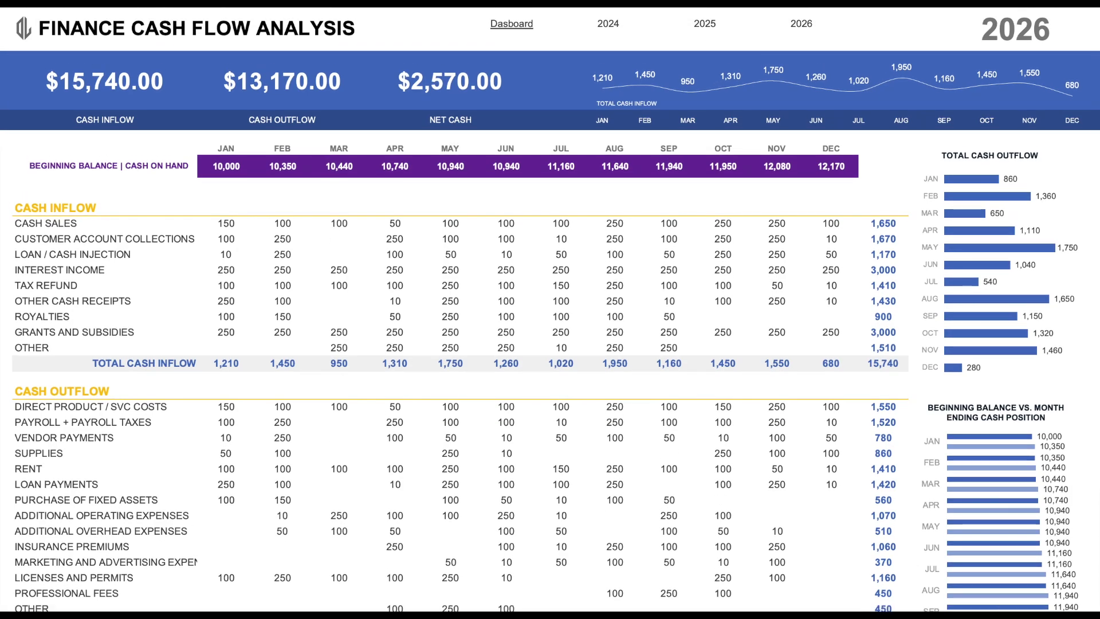